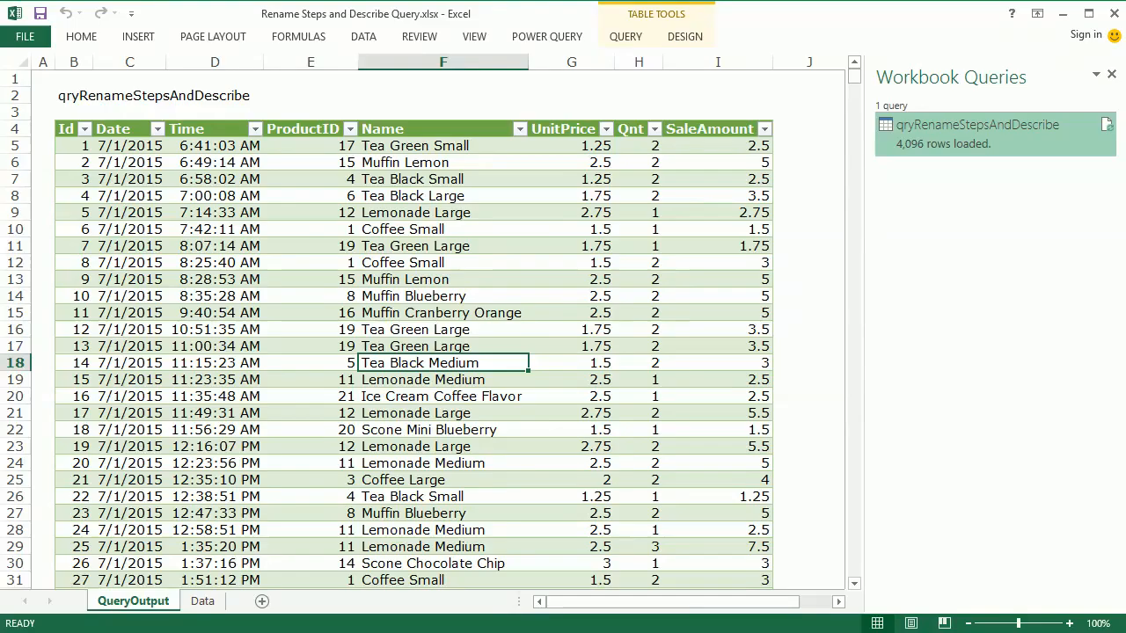
- Compare the source table on the Data sheet with the query's loaded table on the QueryOutput sheet
{"action": "left_click", "coordinate": [203, 601]}
{"action": "left_click", "coordinate": [325, 204]}
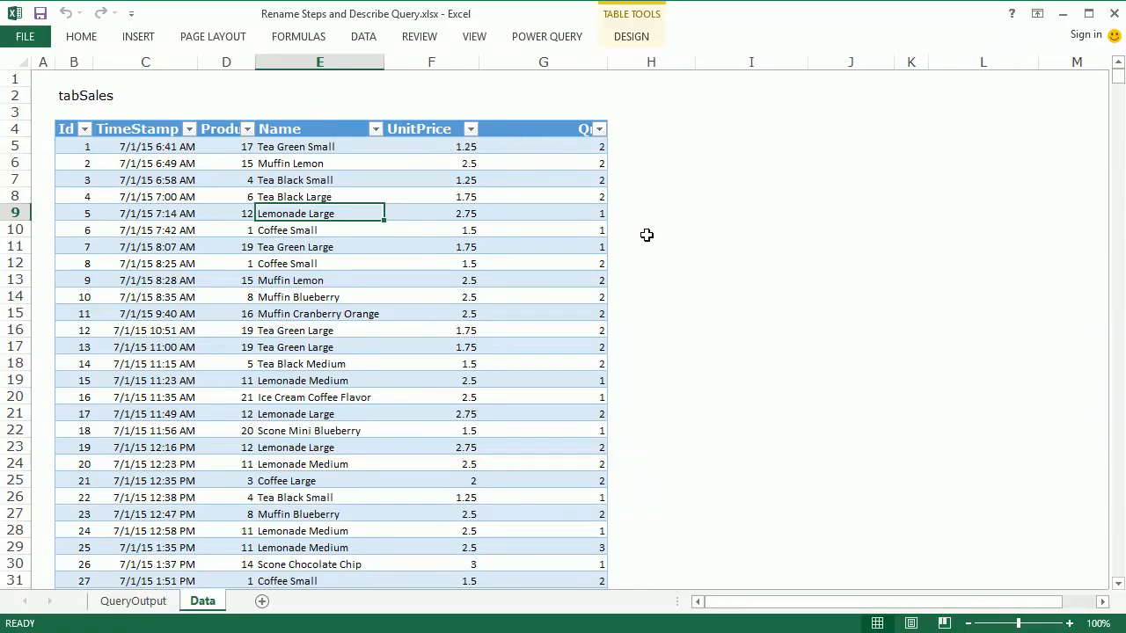
{"action": "left_click", "coordinate": [134, 601]}
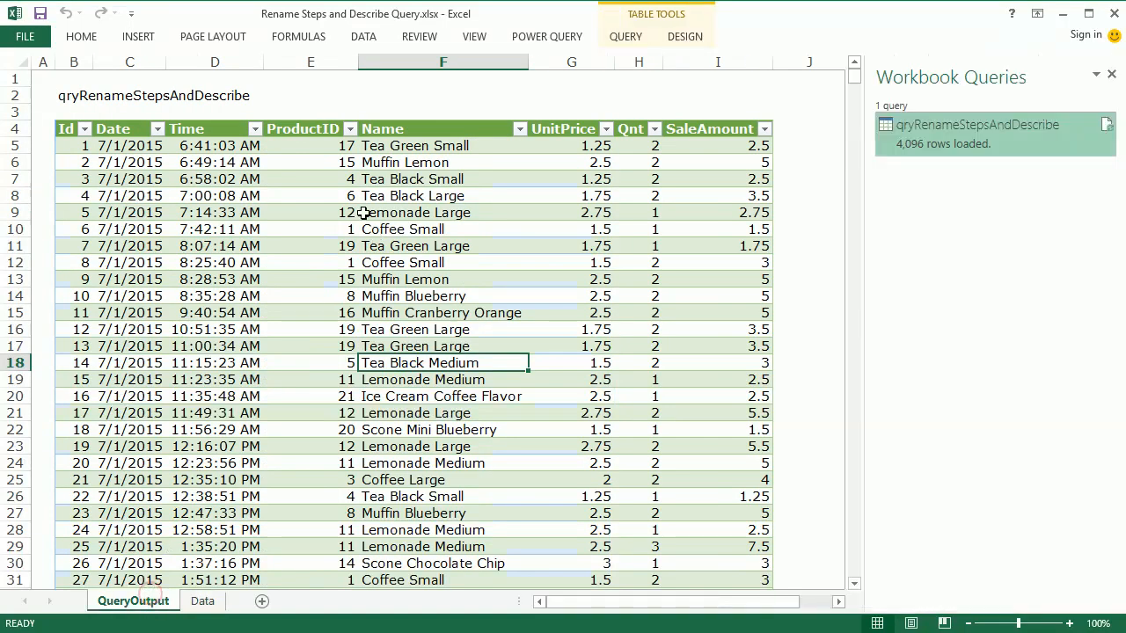
{"action": "left_click", "coordinate": [209, 291]}
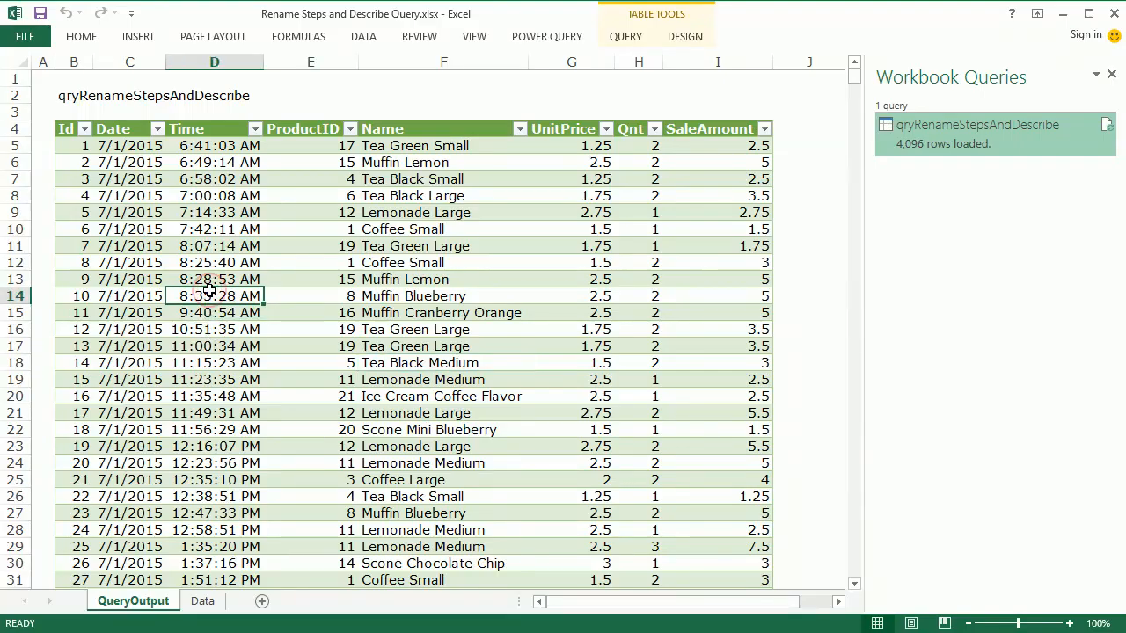
{"action": "mouse_move", "coordinate": [947, 126]}
{"action": "left_click", "coordinate": [164, 379]}
{"action": "left_click", "coordinate": [444, 361]}
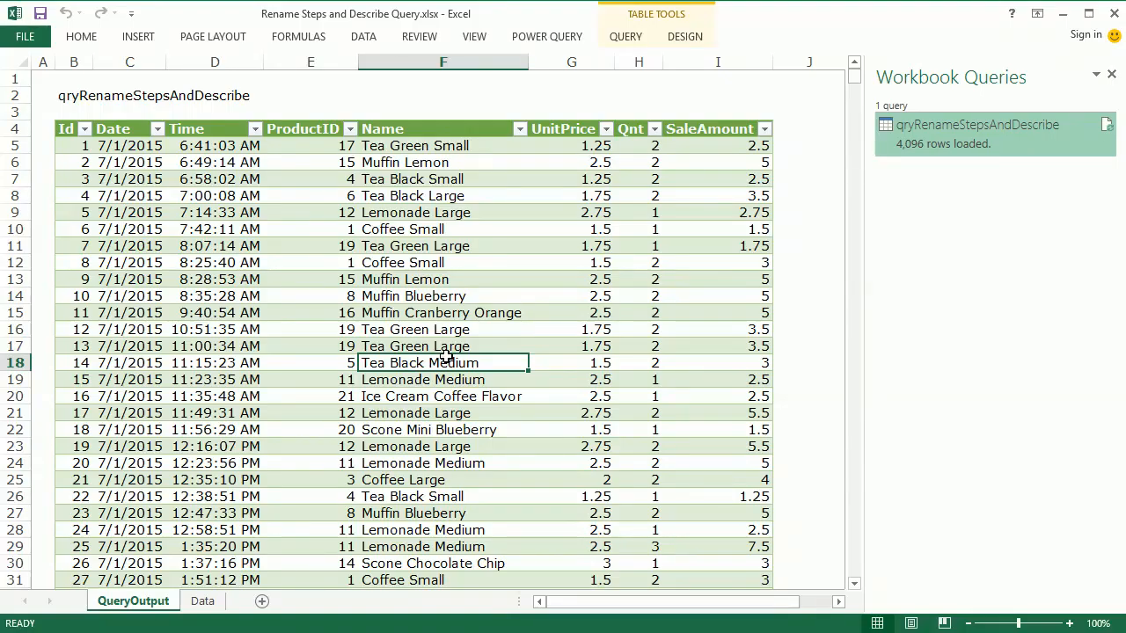
{"action": "left_click", "coordinate": [433, 252]}
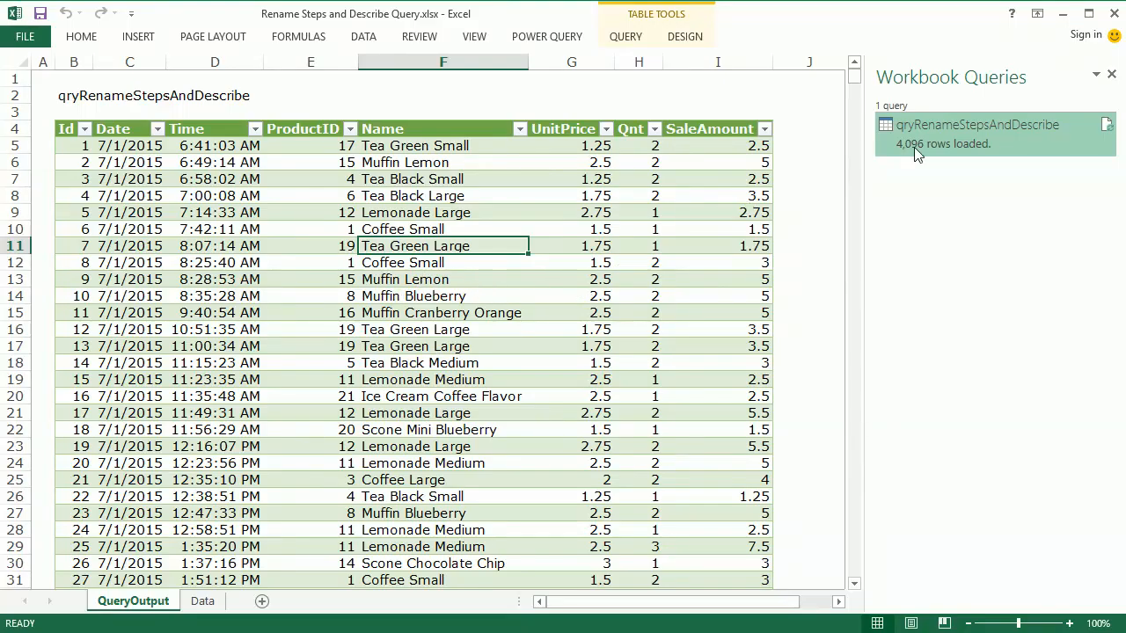
- Open the qryRenameStepsAndDescribe query for editing
{"action": "right_click", "coordinate": [946, 132]}
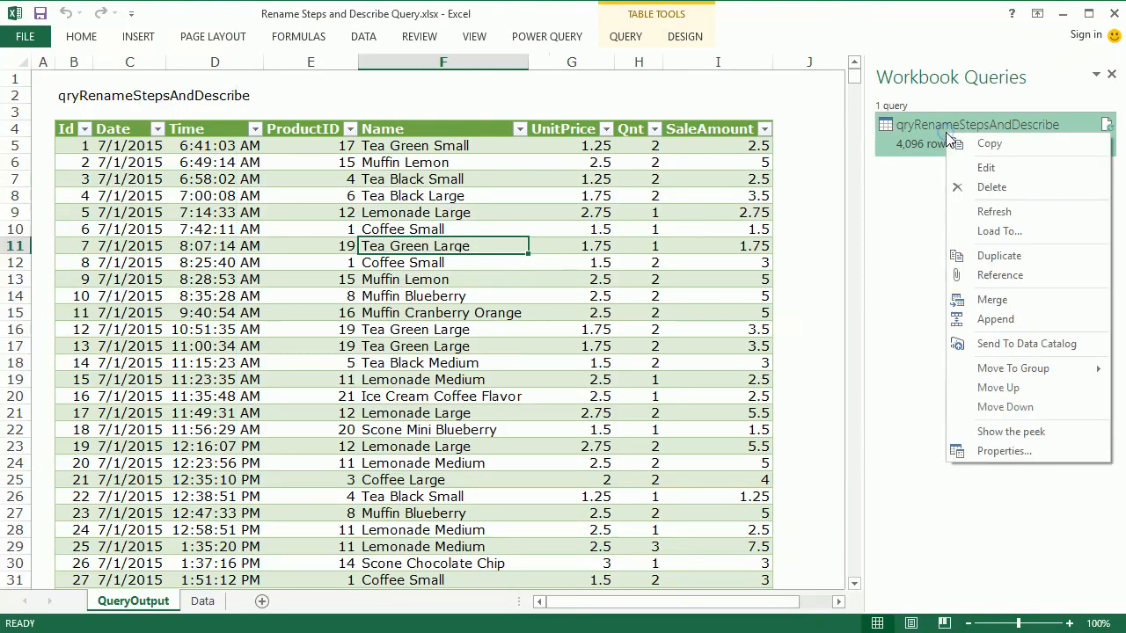
{"action": "left_click", "coordinate": [985, 169]}
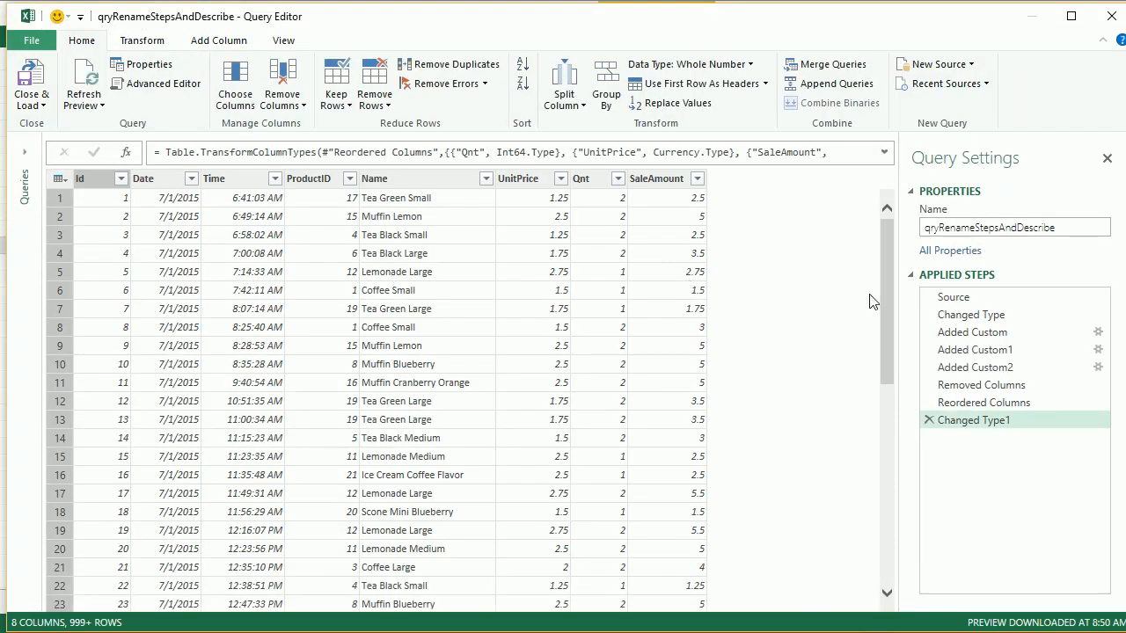
- Examine the query's applied steps, including the source, type change and three added custom columns, with their formulas and previews
{"action": "left_click", "coordinate": [959, 298]}
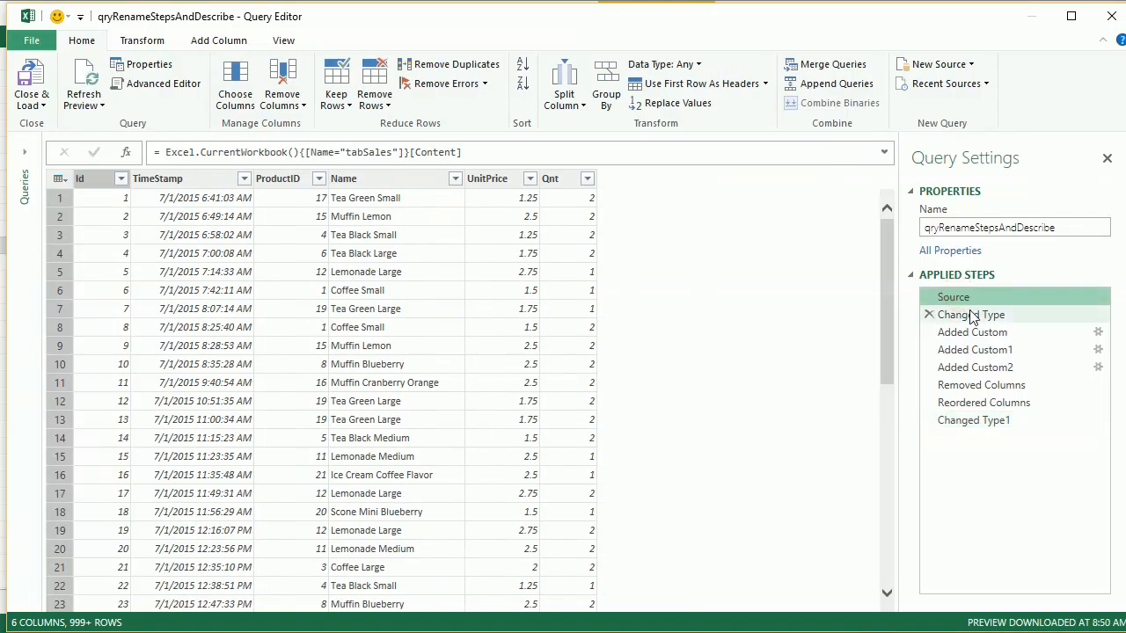
{"action": "left_click", "coordinate": [968, 314]}
{"action": "left_click", "coordinate": [990, 350]}
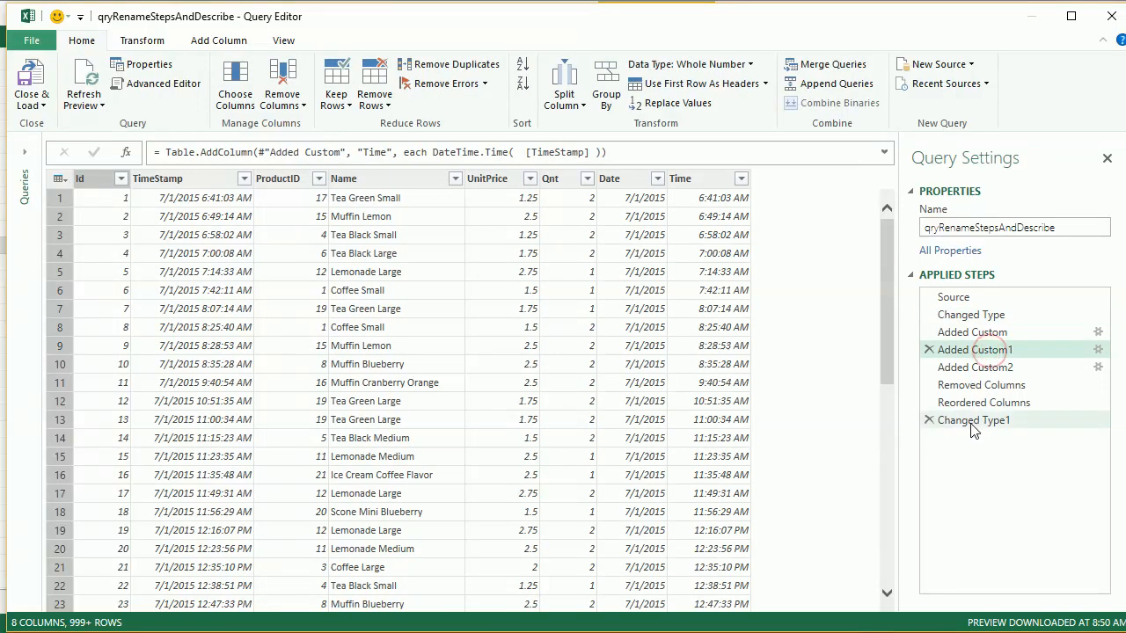
{"action": "left_click", "coordinate": [968, 420]}
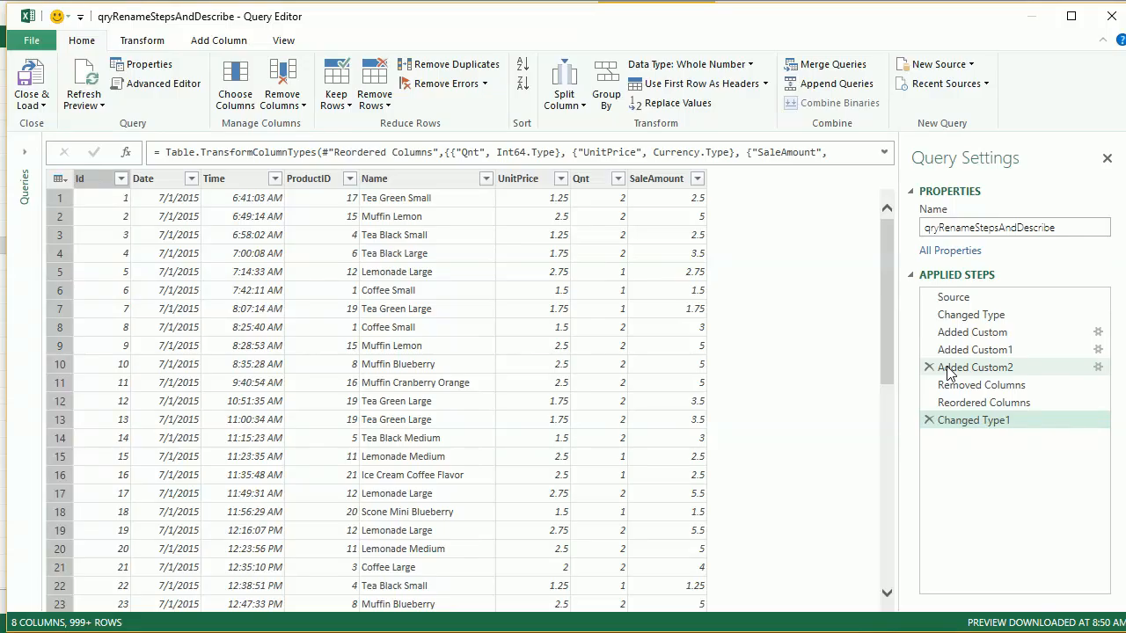
{"action": "left_click", "coordinate": [965, 300]}
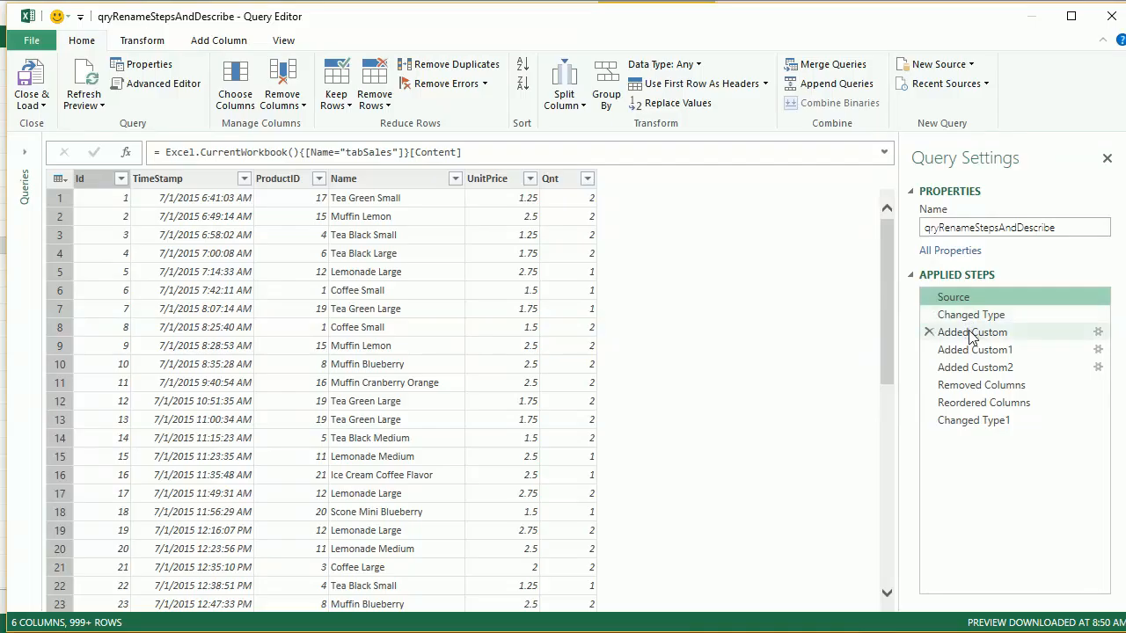
{"action": "left_click", "coordinate": [970, 334]}
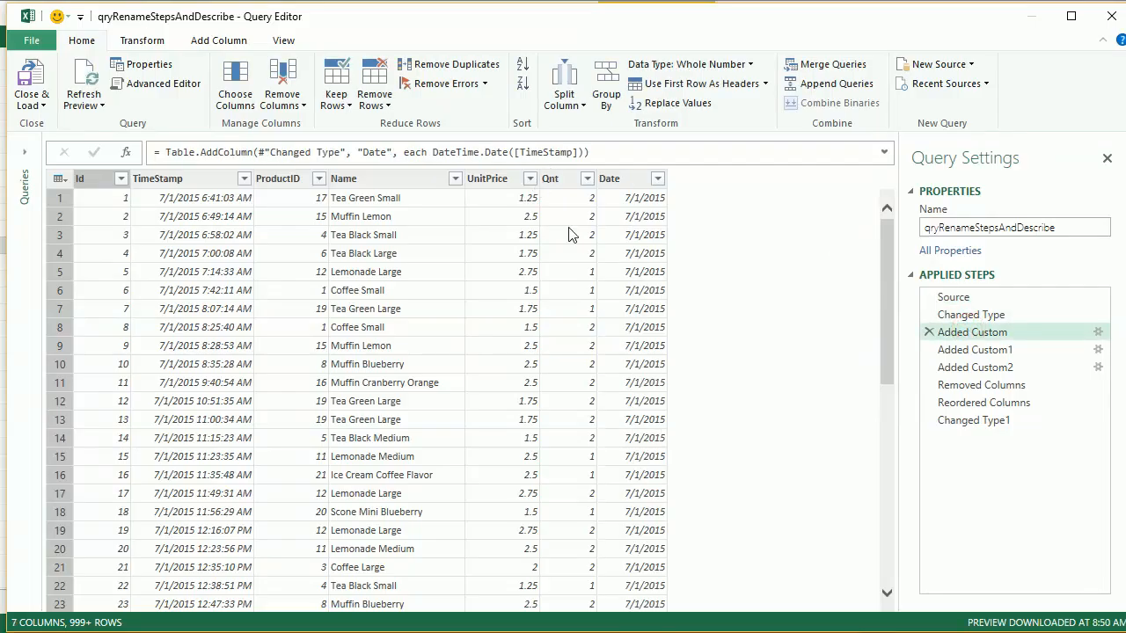
{"action": "left_click", "coordinate": [981, 351]}
{"action": "left_click", "coordinate": [979, 367]}
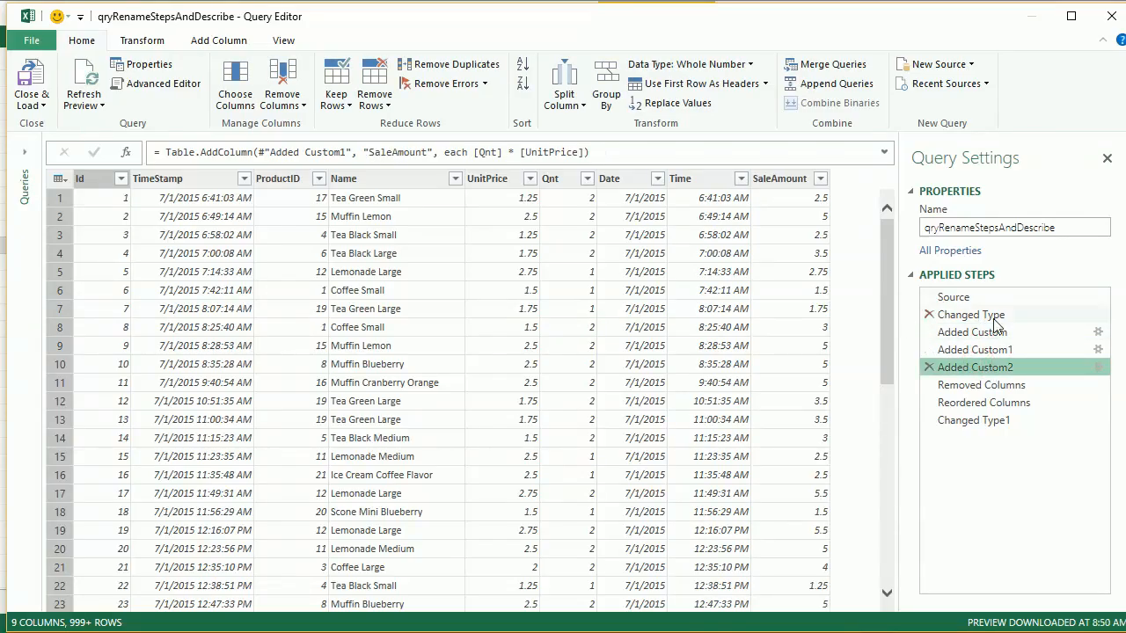
- Rename the applied step Added Custom, which creates the Date column, as AddCol Date
{"action": "left_click", "coordinate": [992, 336]}
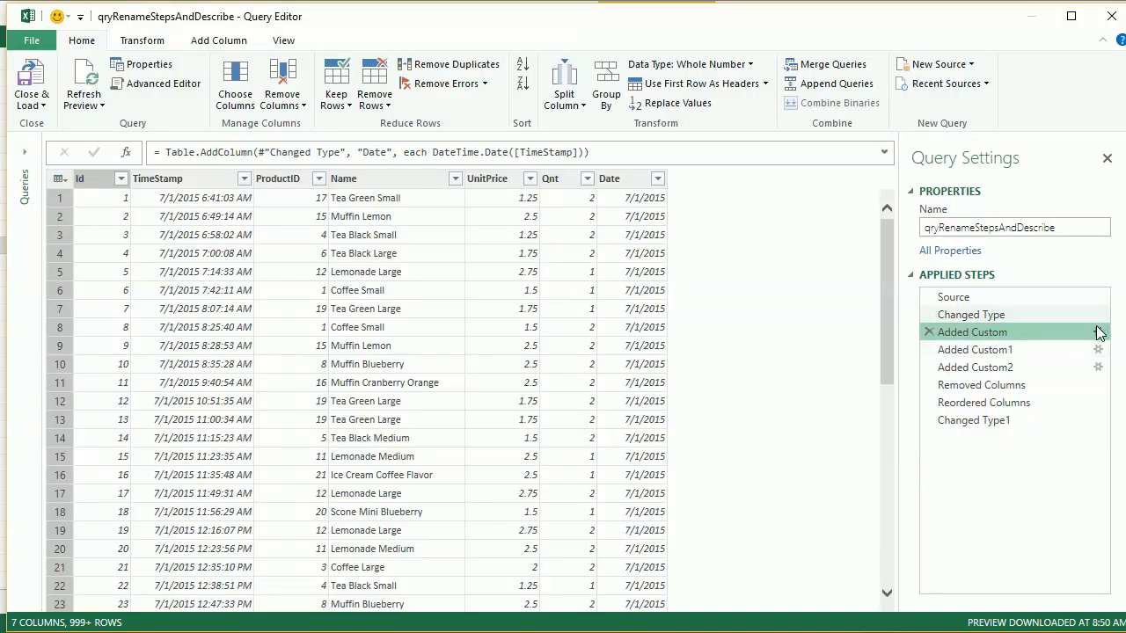
{"action": "right_click", "coordinate": [969, 335]}
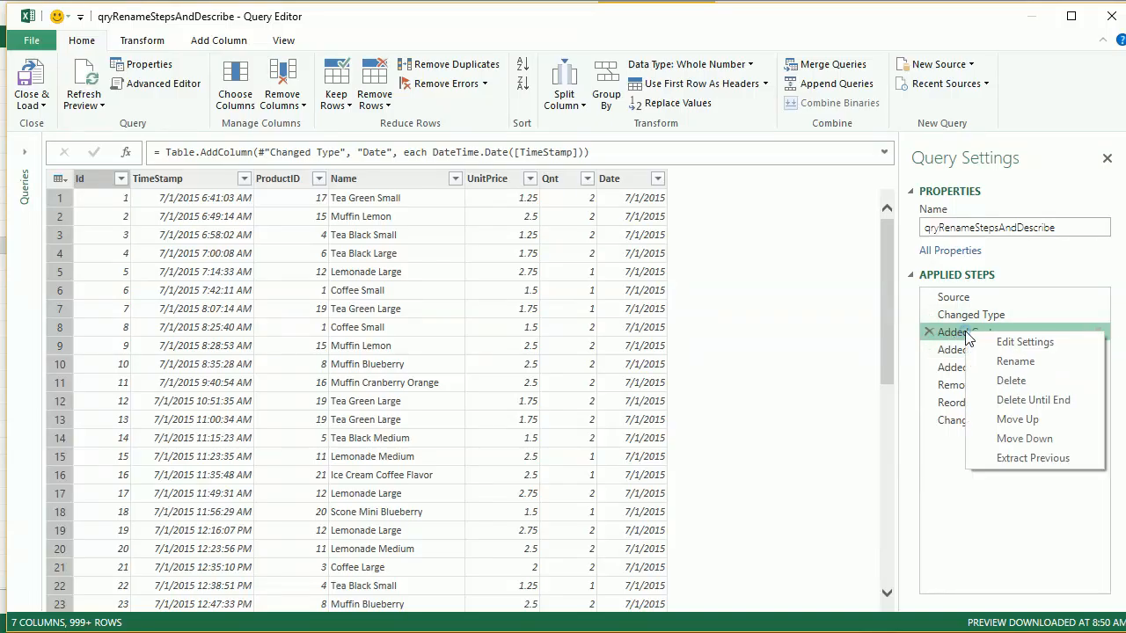
{"action": "left_click", "coordinate": [1003, 362]}
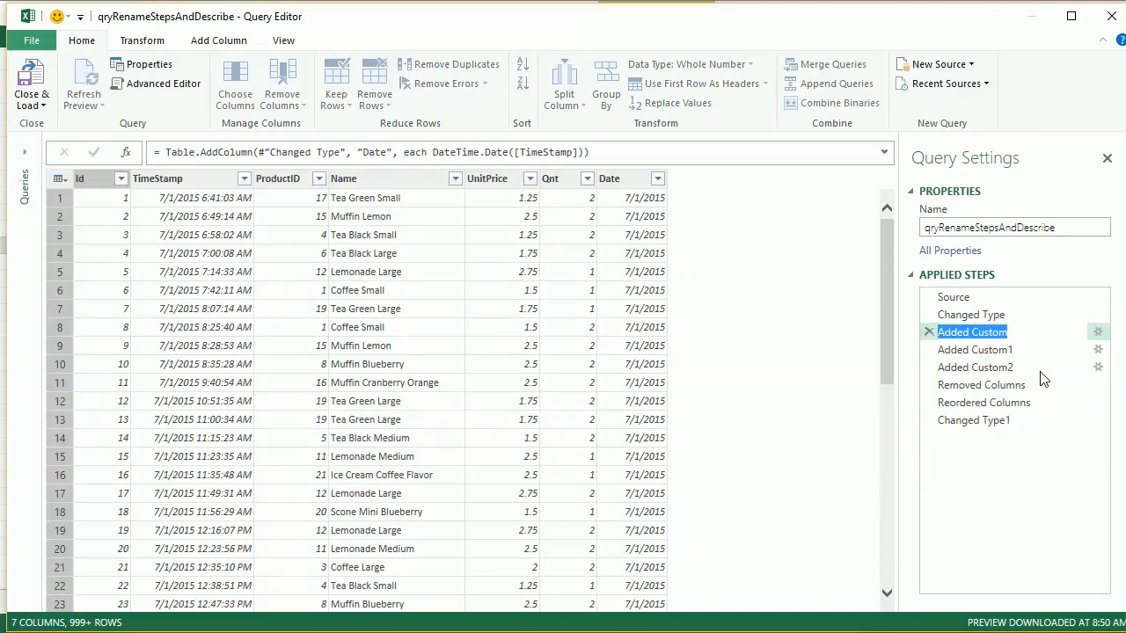
{"action": "type", "text": "AddCol Date"}
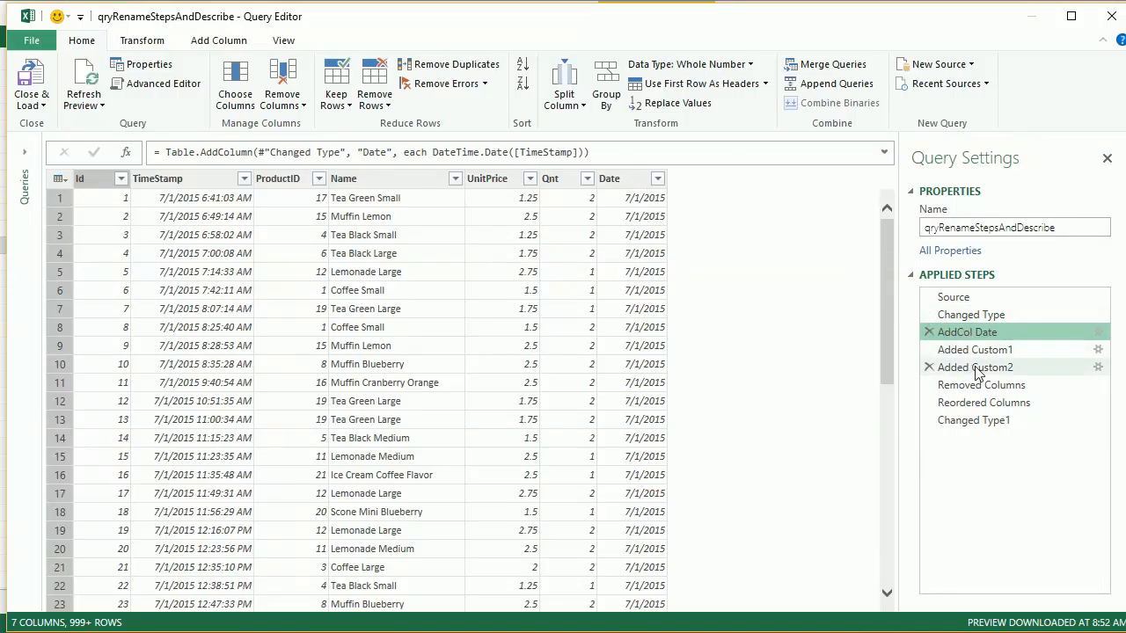
{"action": "left_click", "coordinate": [977, 420]}
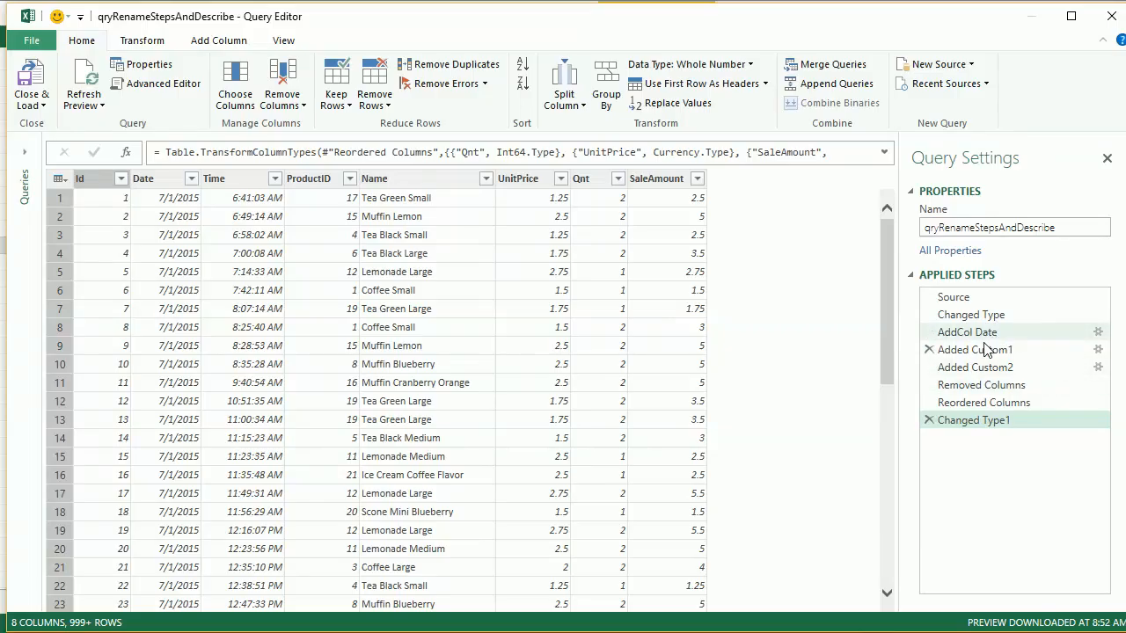
- Rename the applied step Added Custom1, which creates the Time column, as AddCol Time
{"action": "left_click", "coordinate": [974, 352]}
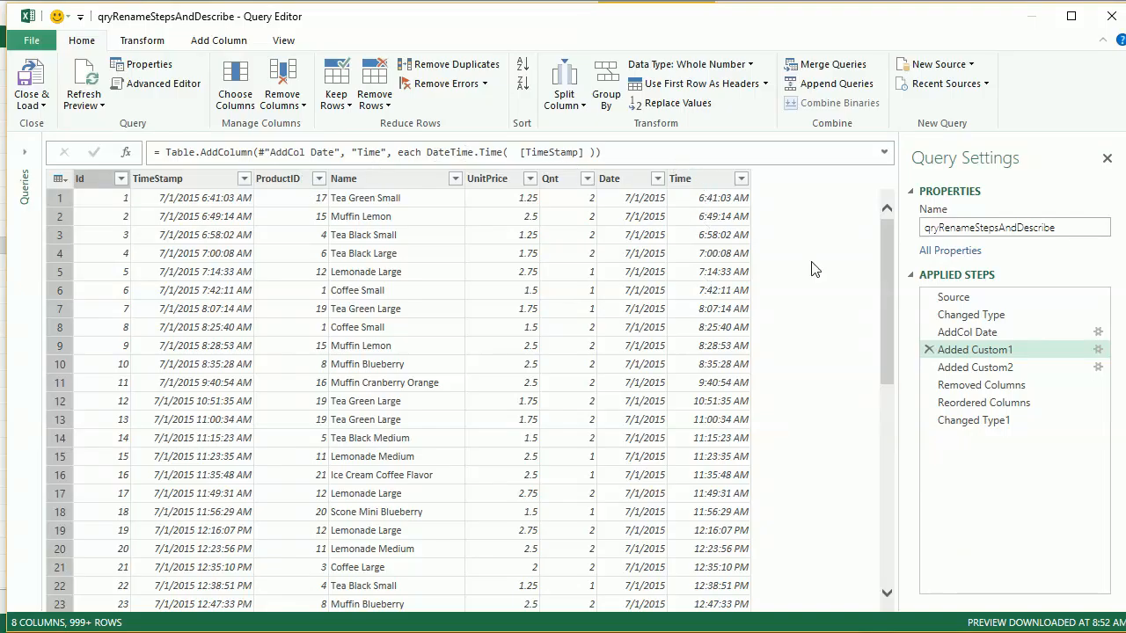
{"action": "right_click", "coordinate": [966, 350]}
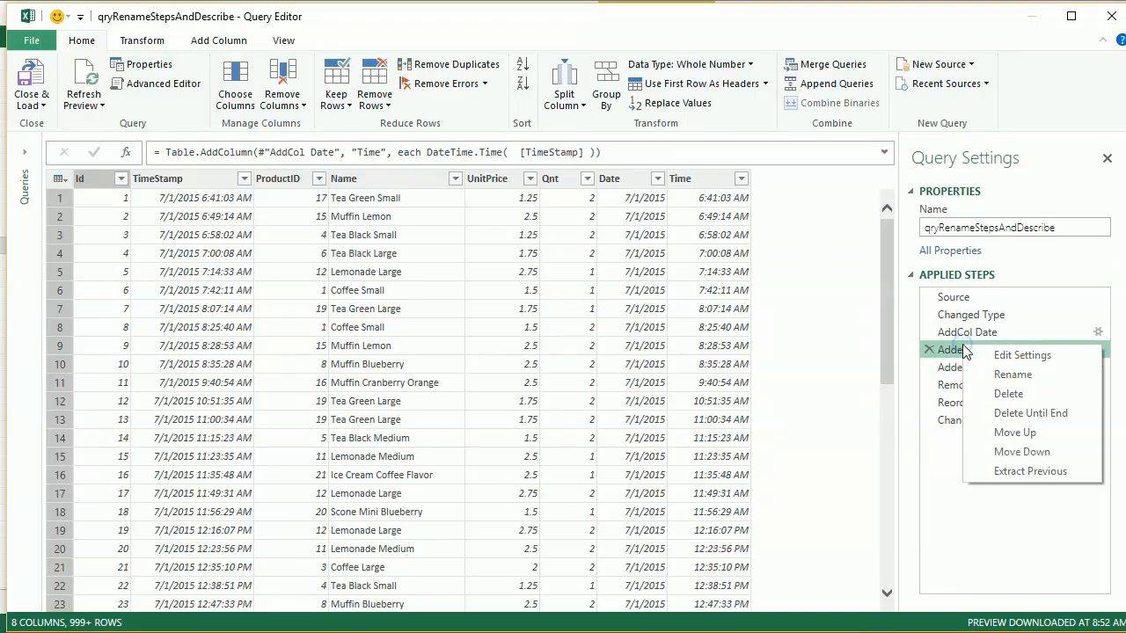
{"action": "left_click", "coordinate": [1007, 374]}
{"action": "type", "text": "AddColo Time"}
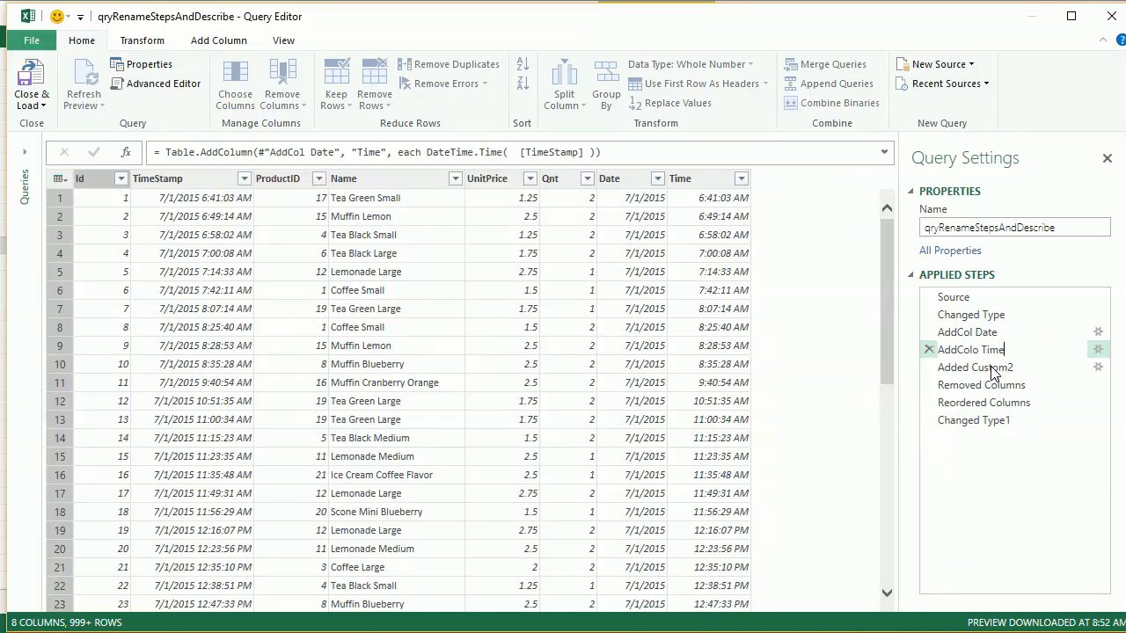
{"action": "key", "text": "Return"}
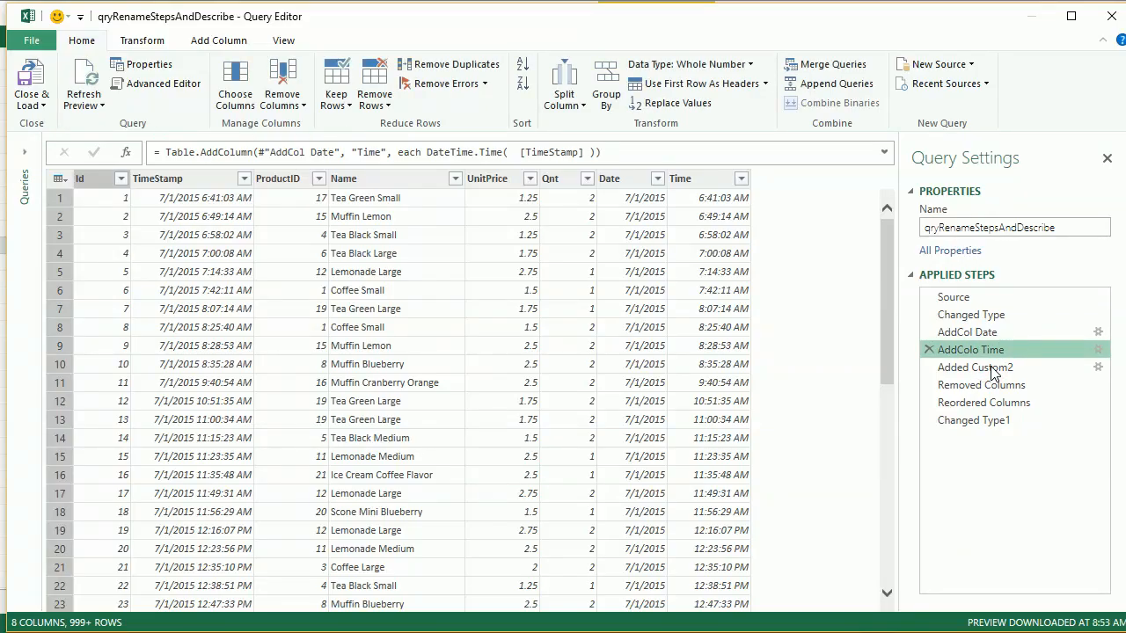
{"action": "right_click", "coordinate": [1010, 344]}
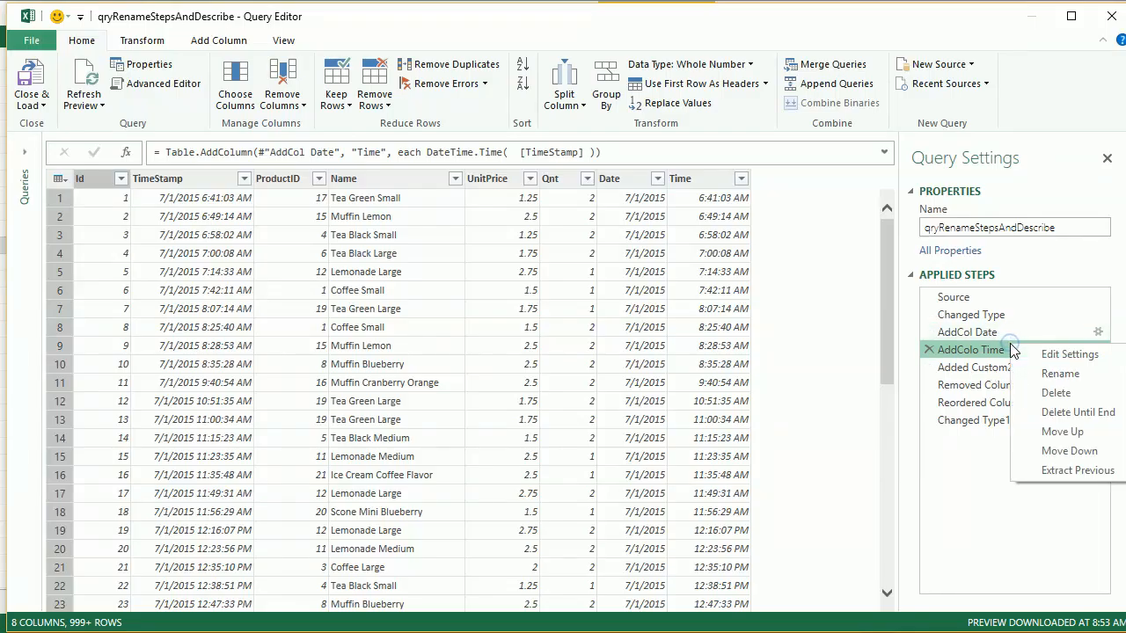
{"action": "left_click", "coordinate": [1059, 373]}
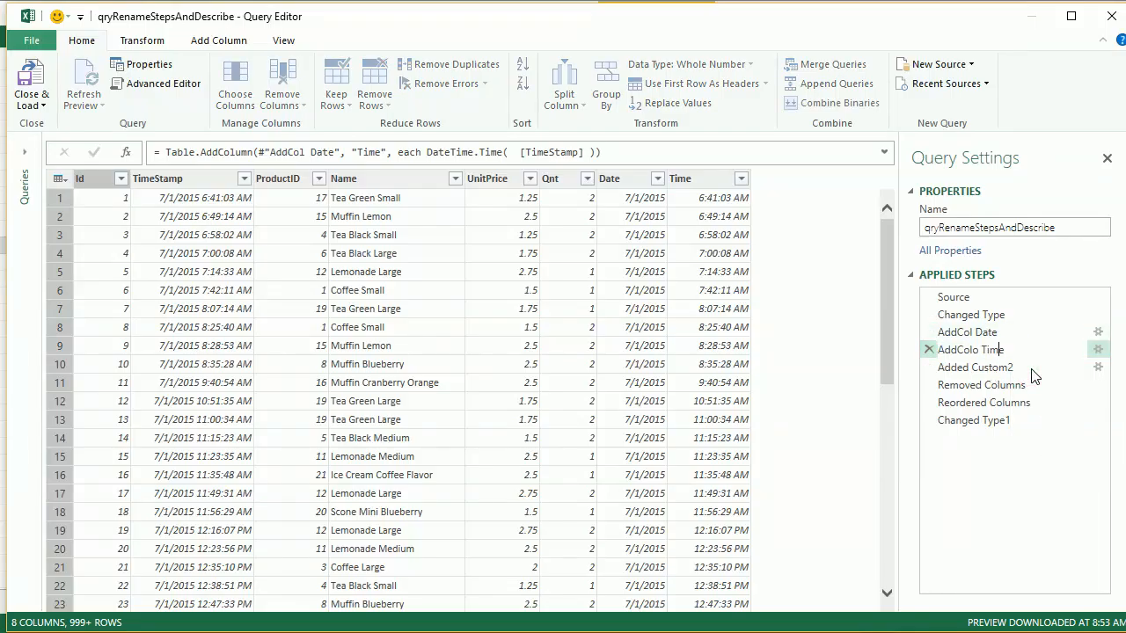
{"action": "key", "text": "BackSpace"}
{"action": "key", "text": "Return"}
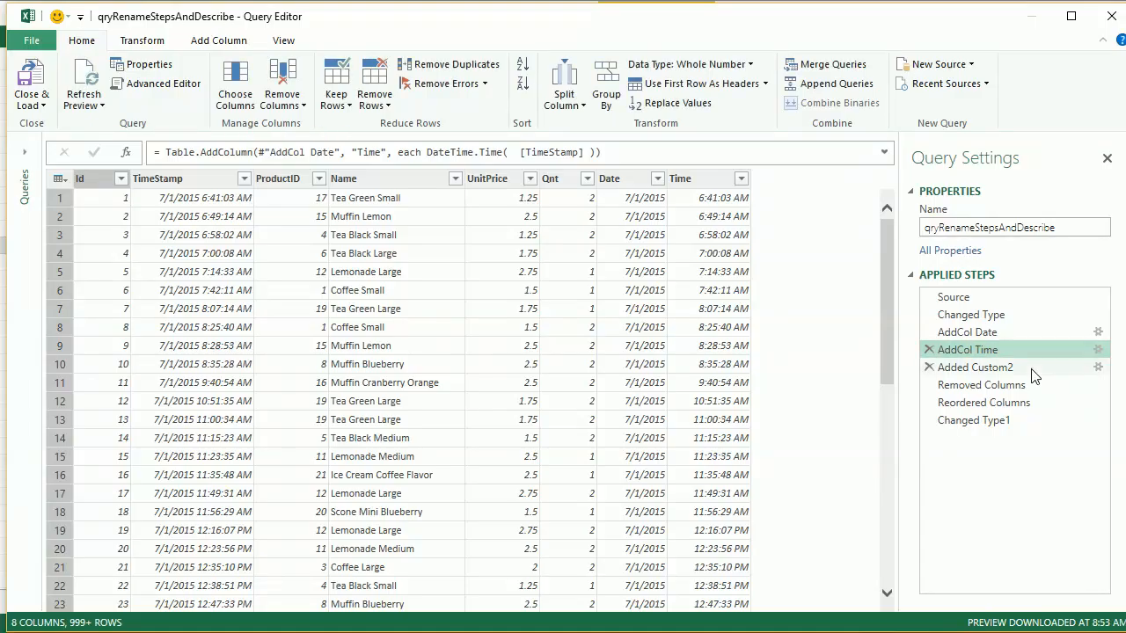
- Rename the applied step Added Custom2, which calculates the sale amount, as AddCol SaleAmount
{"action": "left_click", "coordinate": [1032, 368]}
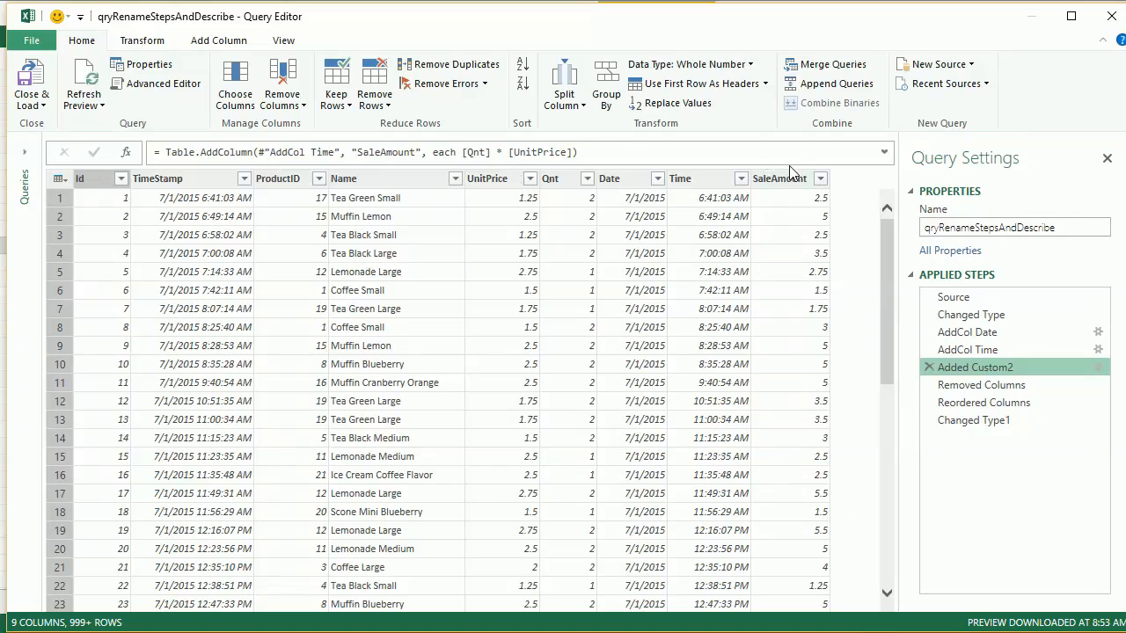
{"action": "right_click", "coordinate": [998, 361]}
{"action": "left_click", "coordinate": [1046, 396]}
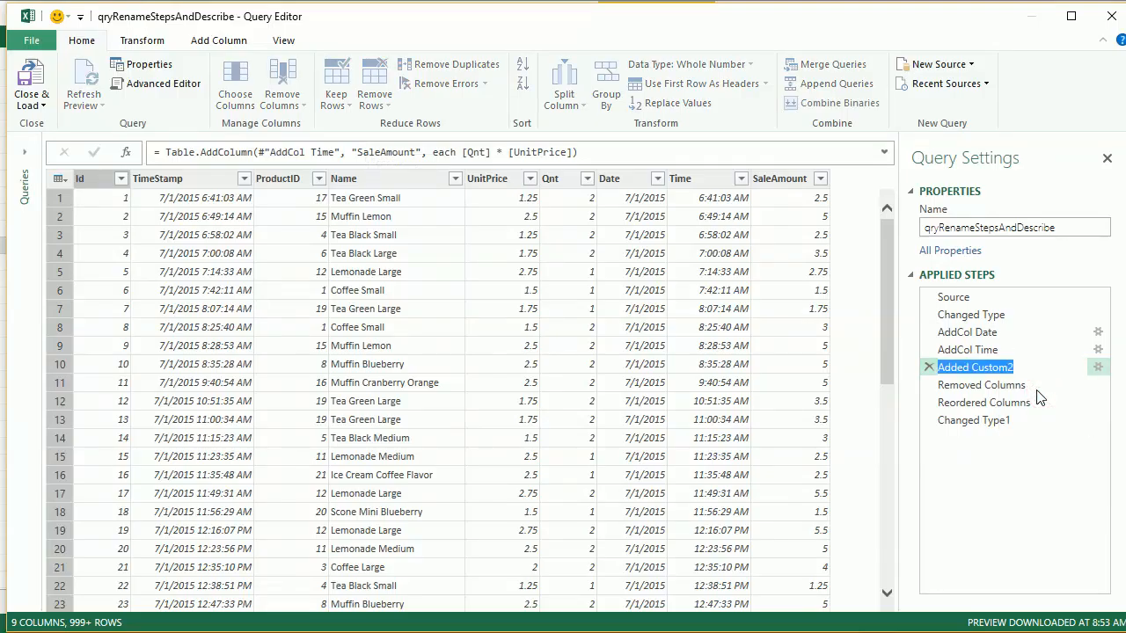
{"action": "type", "text": "aDDcOL"}
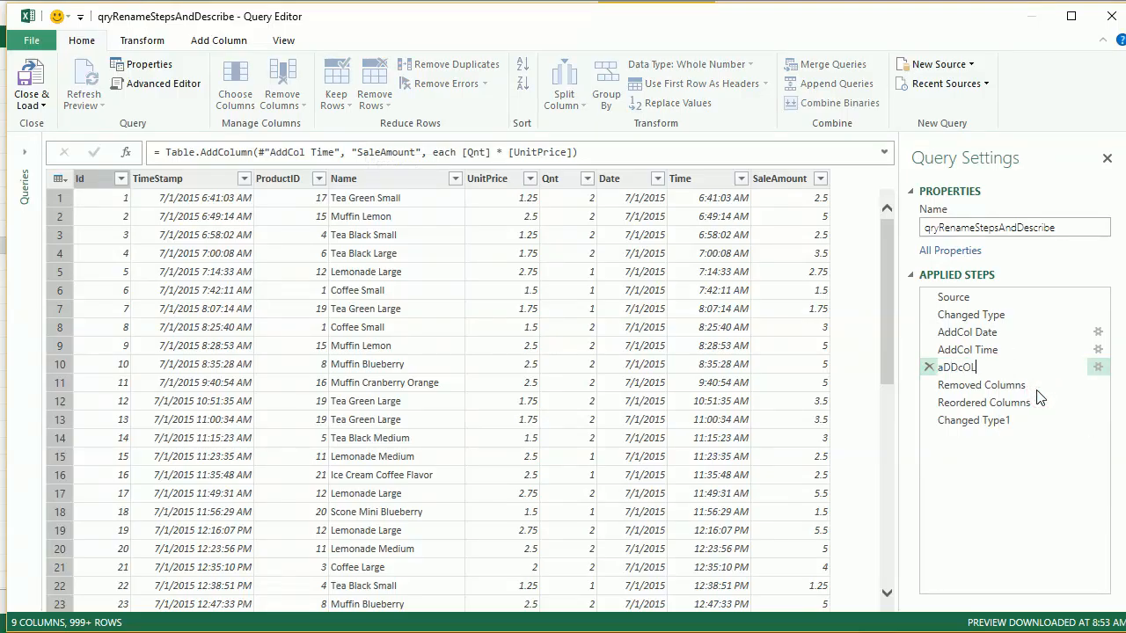
{"action": "key", "text": "BackSpace"}
{"action": "key", "text": "BackSpace"}
{"action": "key", "text": "BackSpace"}
{"action": "type", "text": "dCol SaleAmount"}
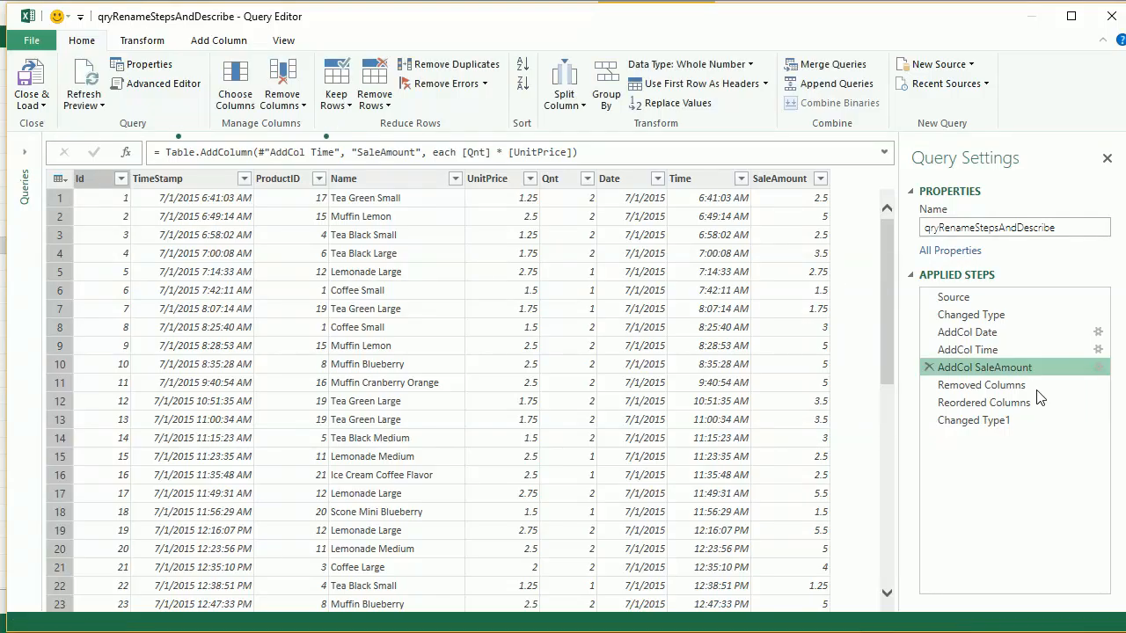
- Rename the applied step Removed Columns, which drops the TimeStamp column, as DelCol Timestamp
{"action": "left_click", "coordinate": [982, 385]}
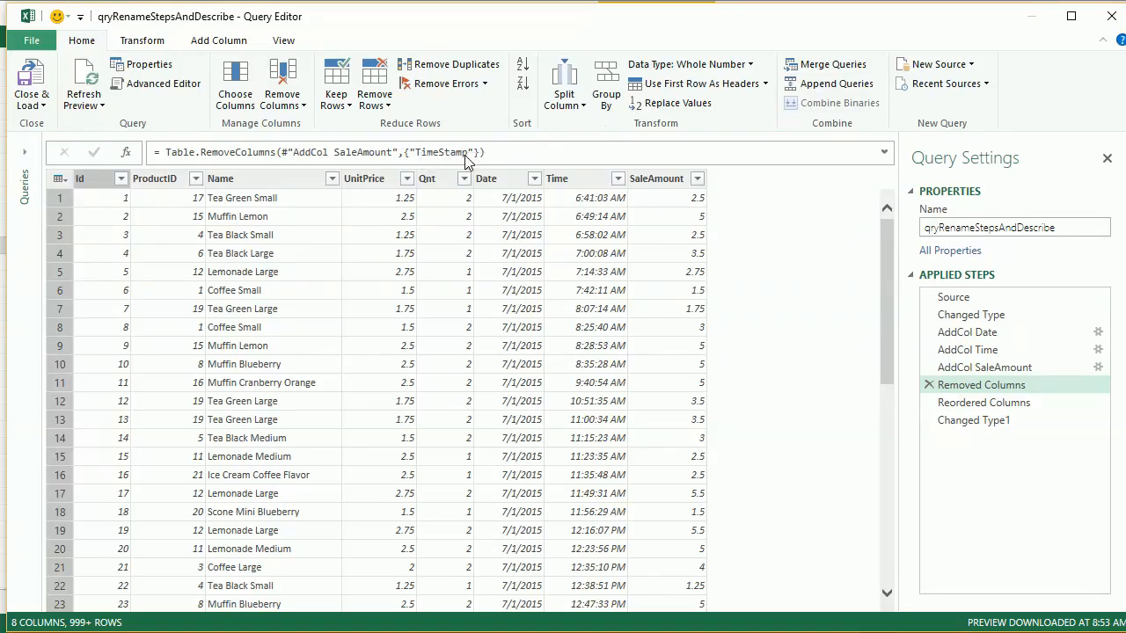
{"action": "left_click", "coordinate": [962, 376]}
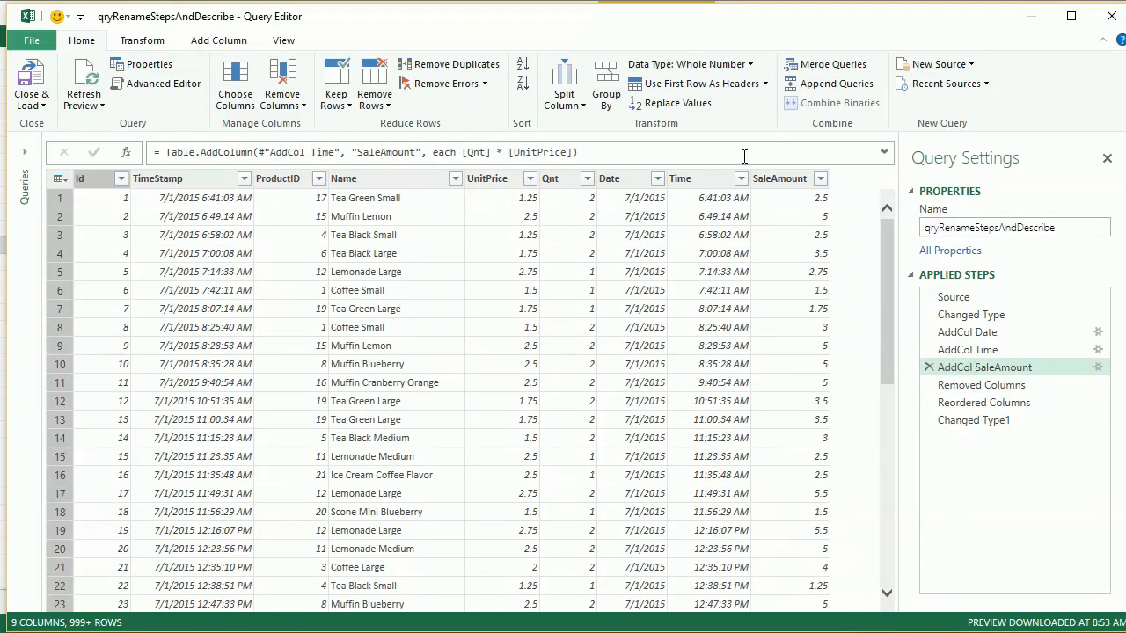
{"action": "left_click", "coordinate": [979, 386]}
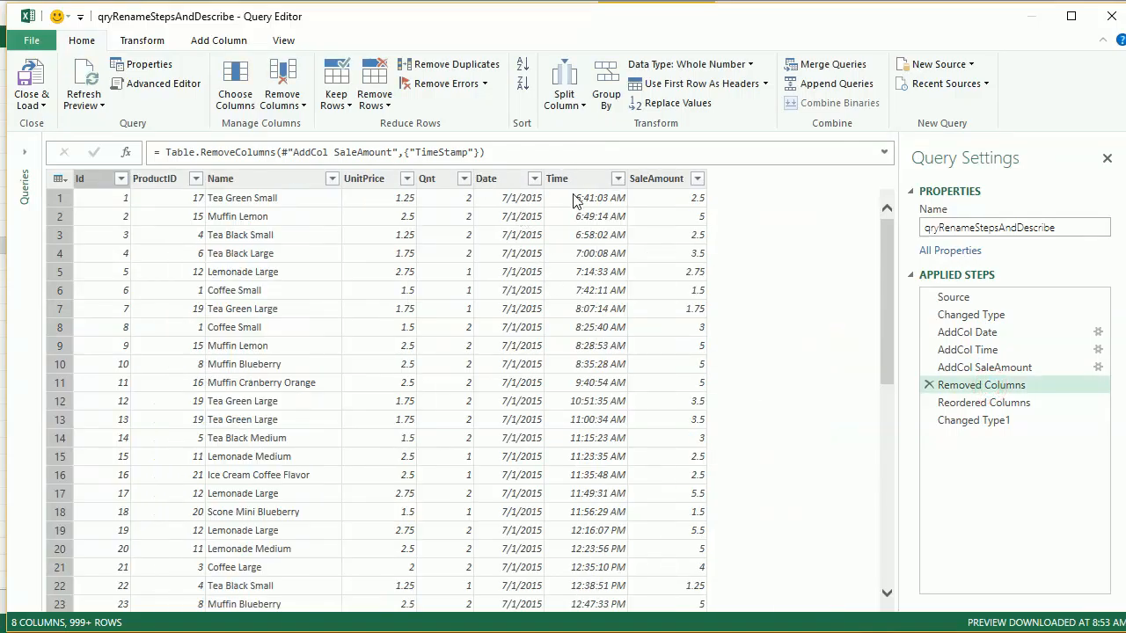
{"action": "right_click", "coordinate": [982, 385]}
{"action": "left_click", "coordinate": [1009, 417]}
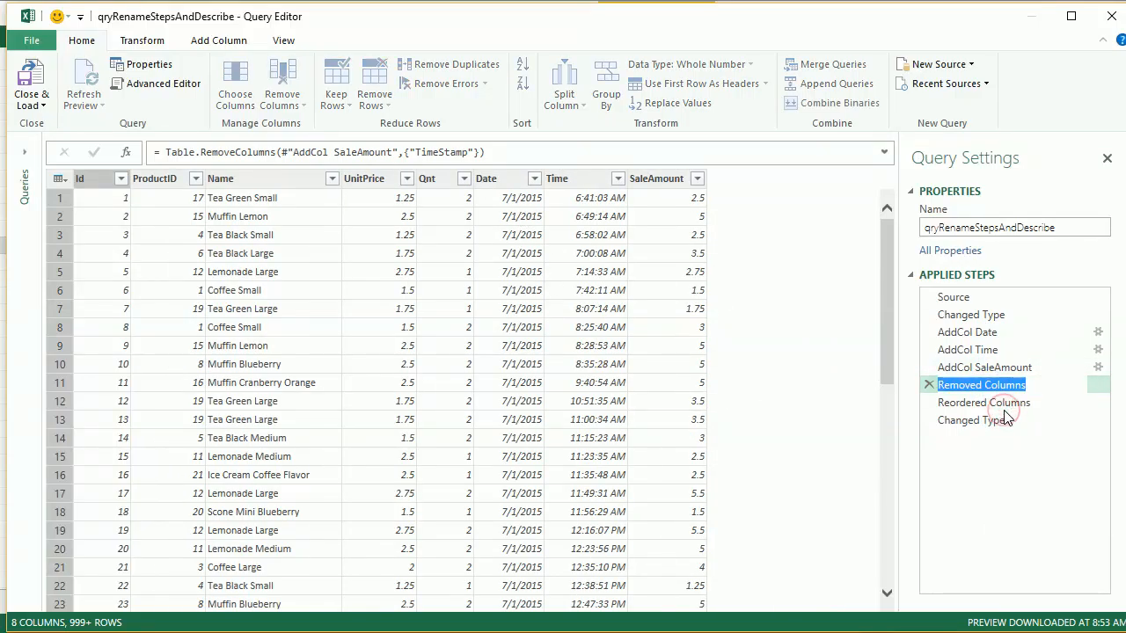
{"action": "type", "text": "DelCol"}
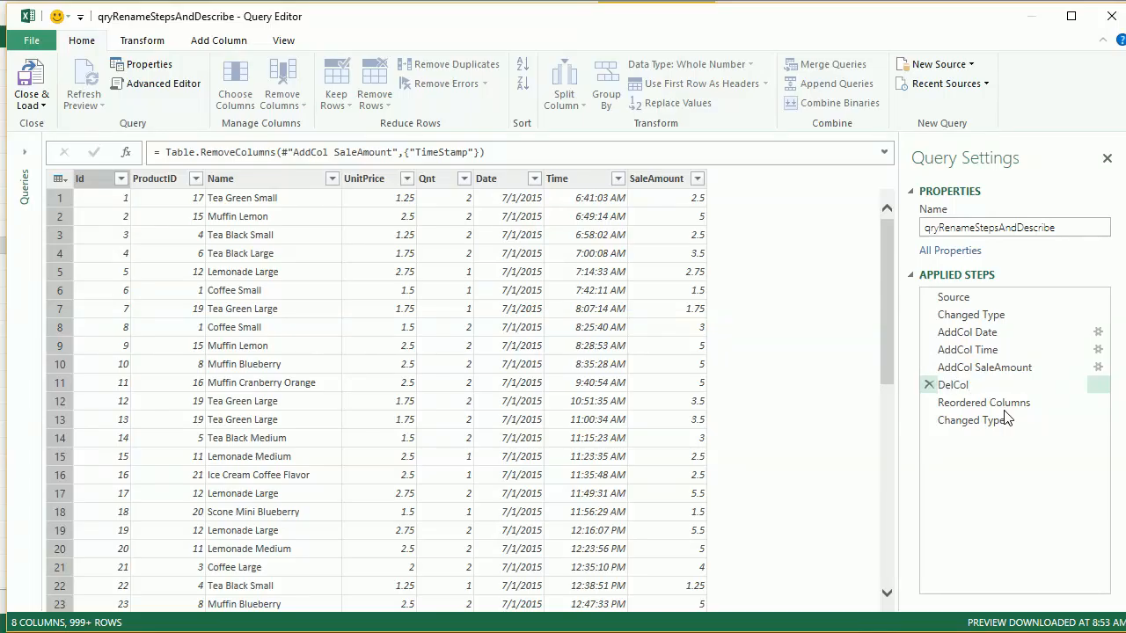
{"action": "type", "text": " Timestamp"}
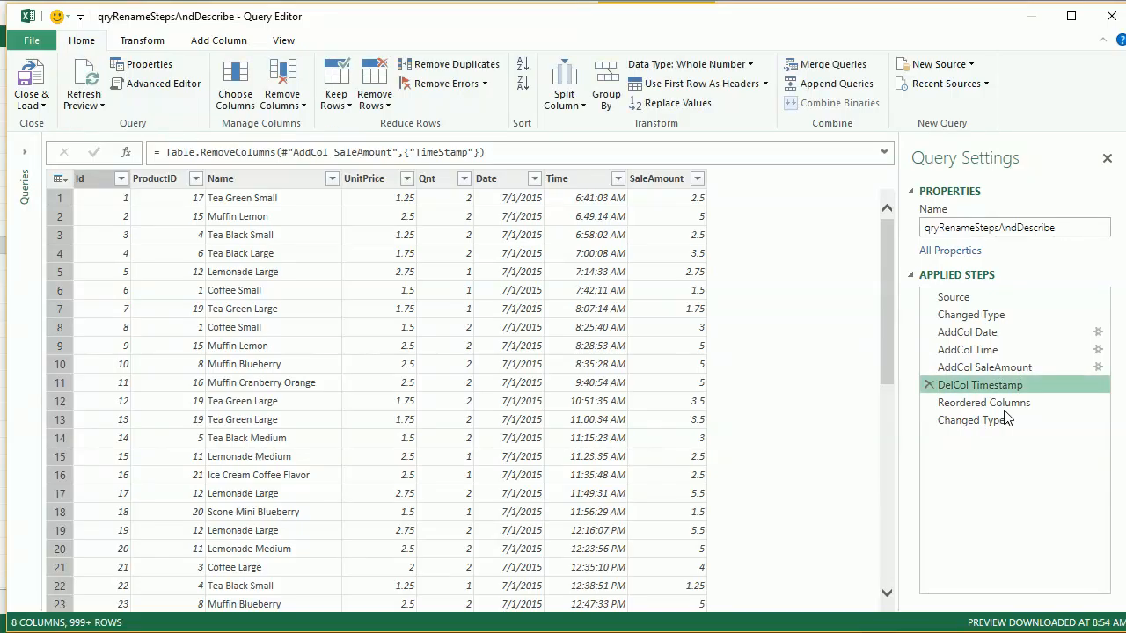
- Rename the applied step Reordered Columns as Reordered Columns for Viewing
{"action": "left_click", "coordinate": [998, 409]}
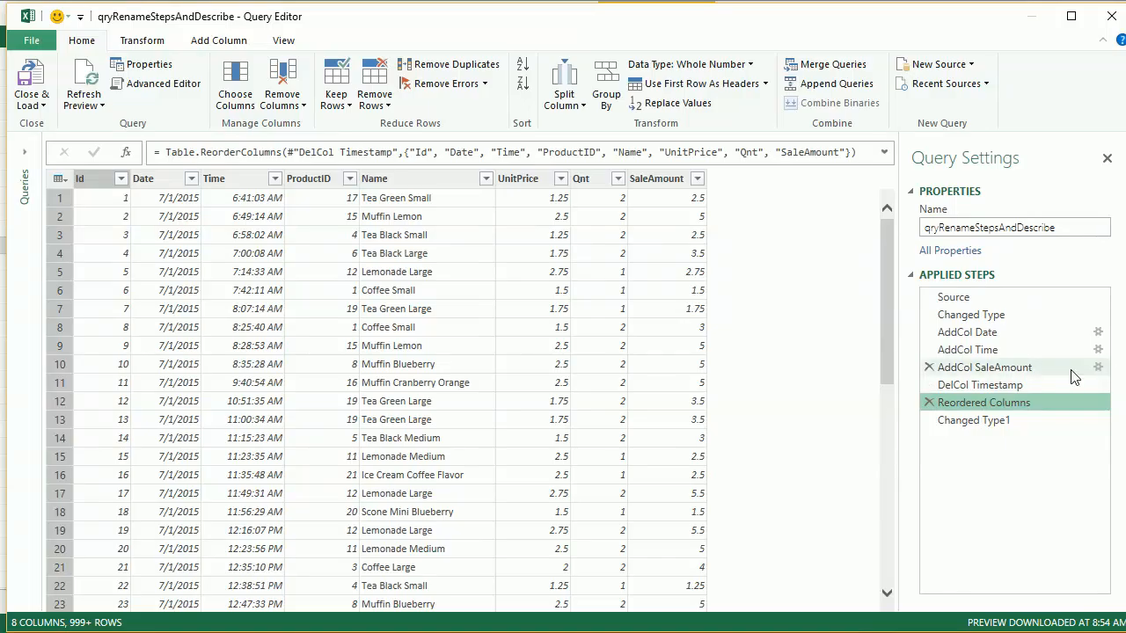
{"action": "right_click", "coordinate": [986, 402]}
{"action": "left_click", "coordinate": [1025, 431]}
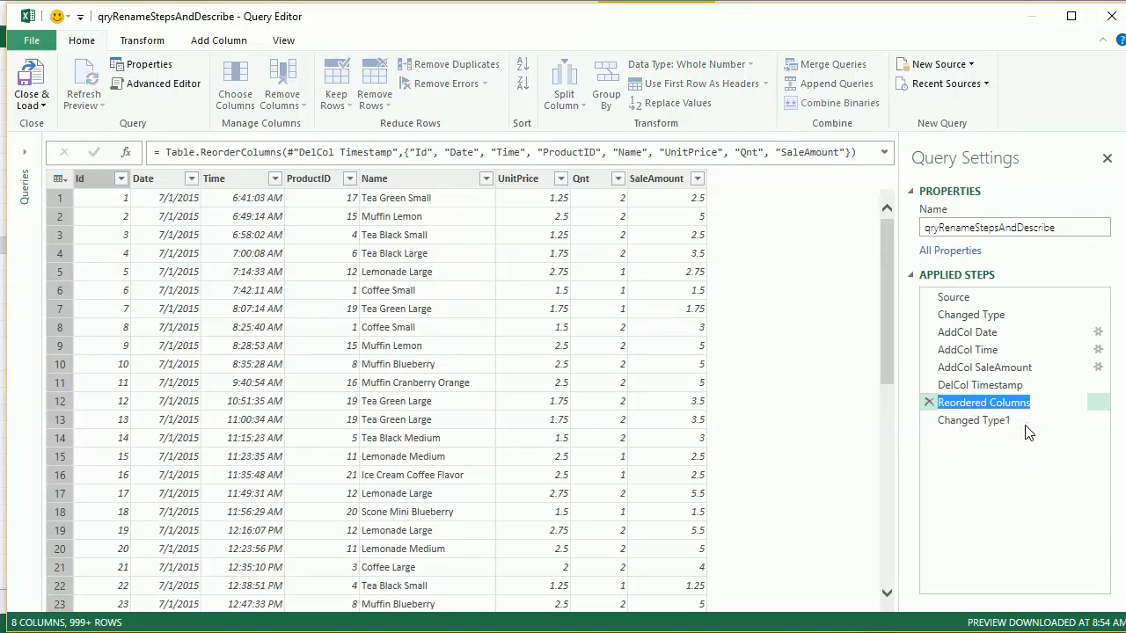
{"action": "key", "text": "End"}
{"action": "type", "text": "for "}
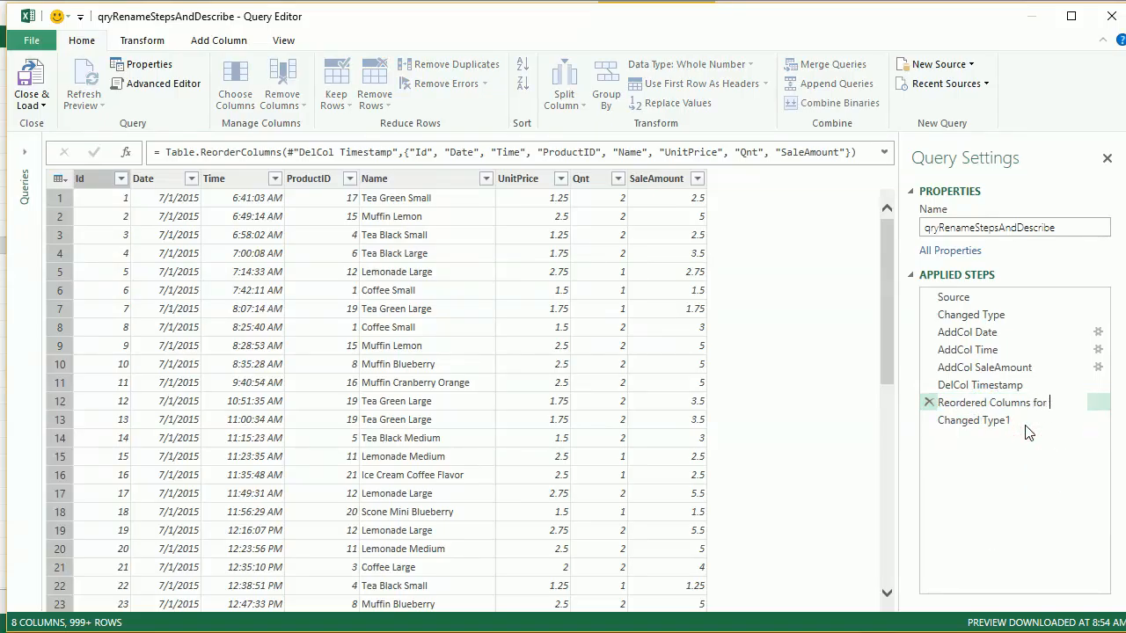
{"action": "type", "text": "Viewing"}
{"action": "key", "text": "Return"}
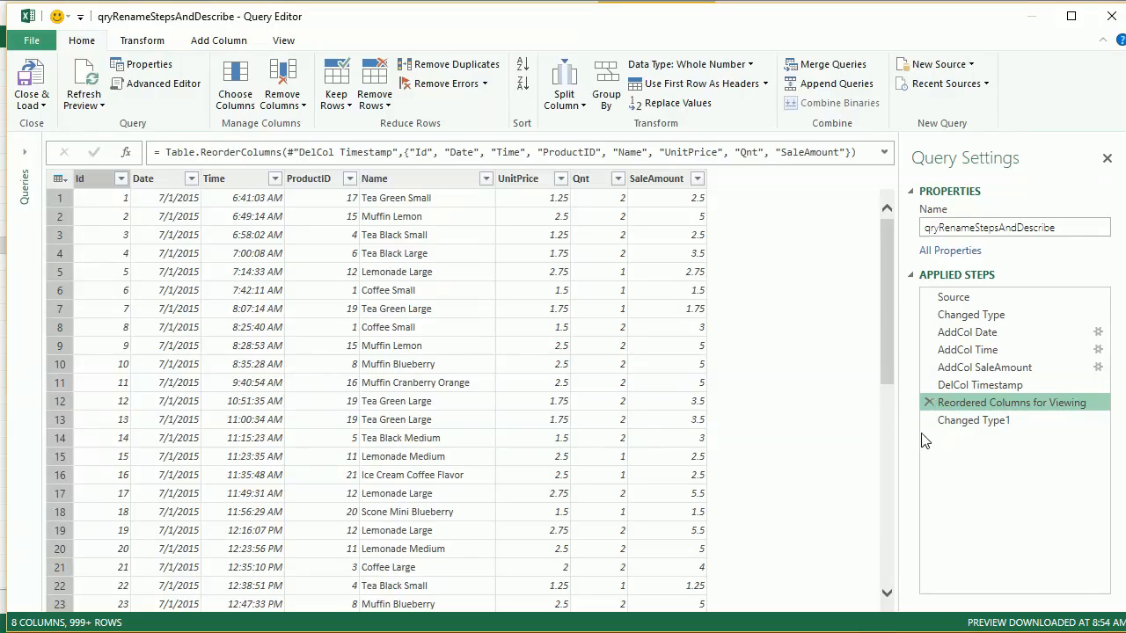
- Check the full formula of the applied step Changed Type1 and rename the step as Changed Type for Load
{"action": "left_click", "coordinate": [967, 423]}
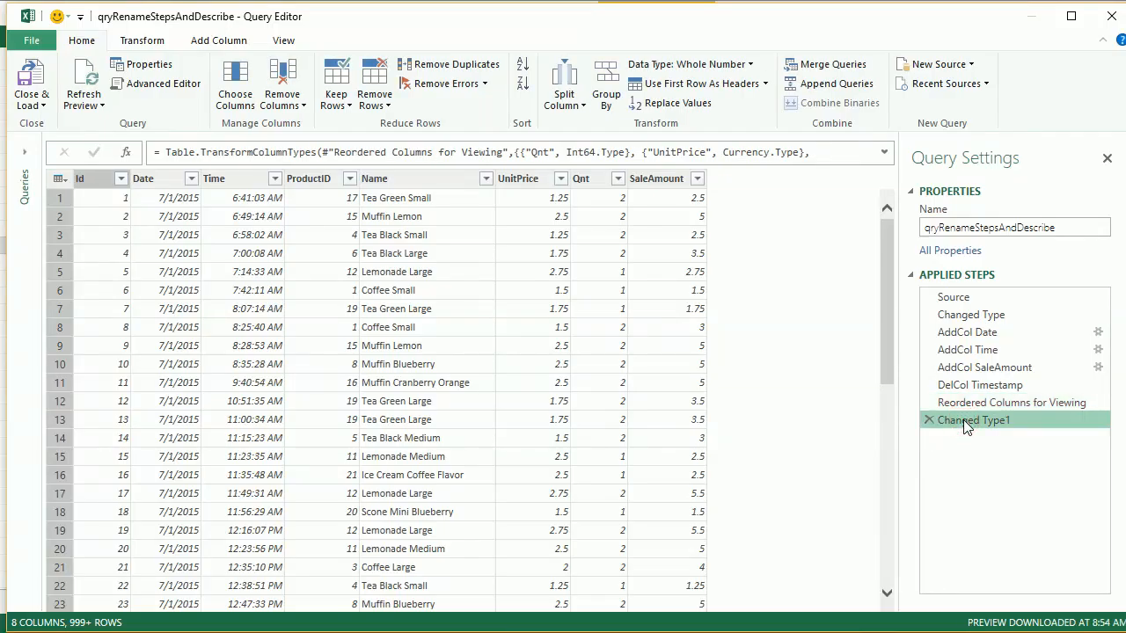
{"action": "left_click", "coordinate": [884, 153]}
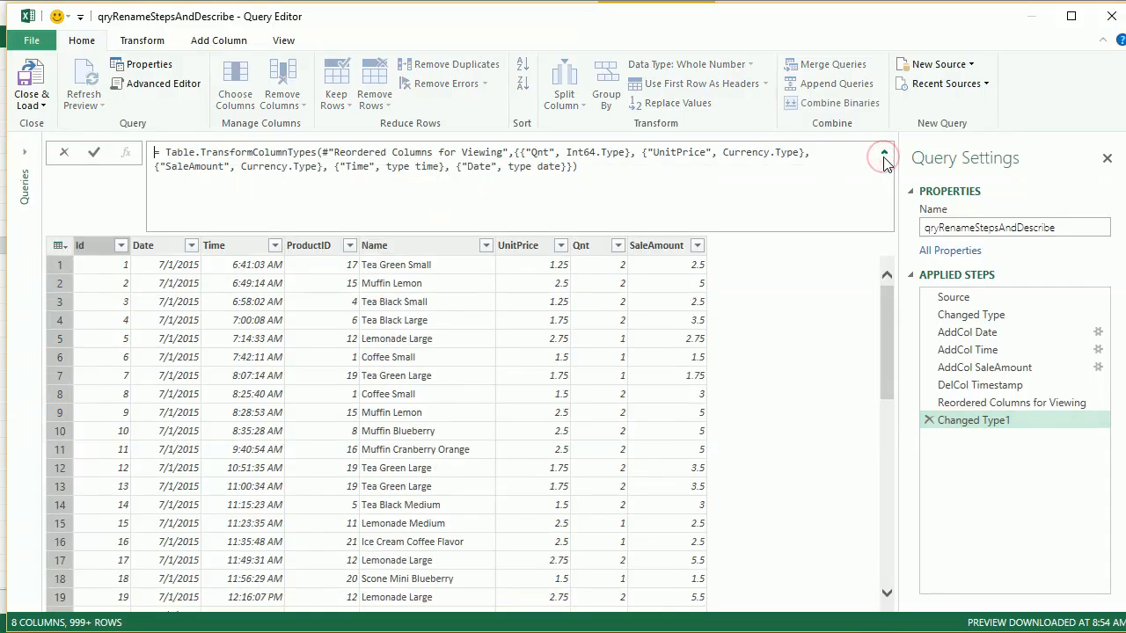
{"action": "left_click", "coordinate": [884, 154]}
{"action": "right_click", "coordinate": [974, 424]}
{"action": "left_click", "coordinate": [1007, 444]}
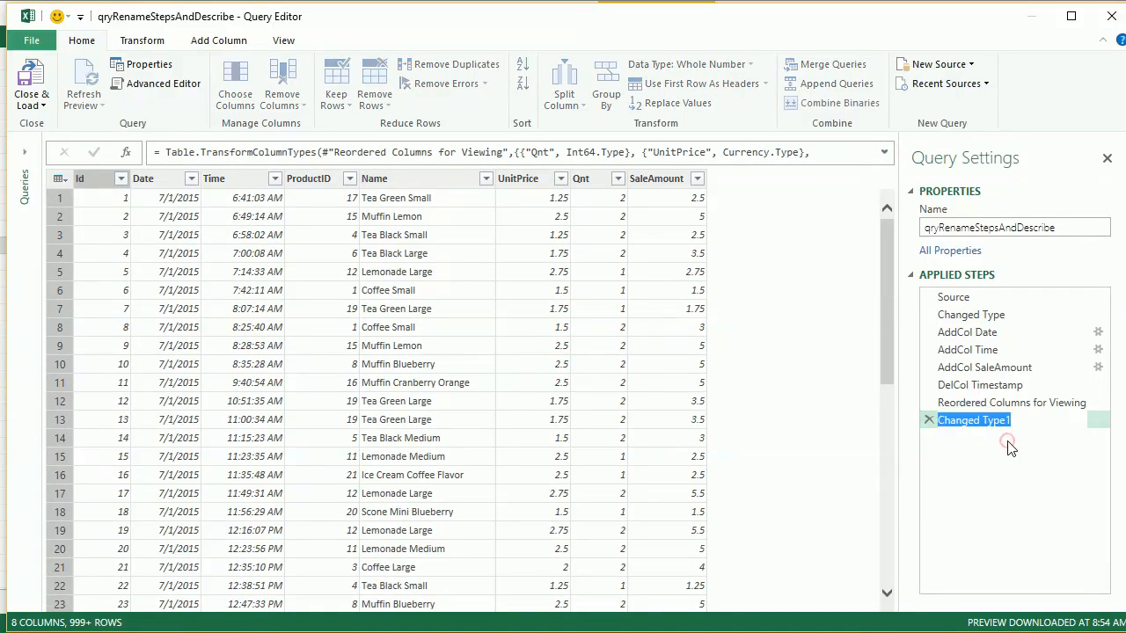
{"action": "key", "text": "End"}
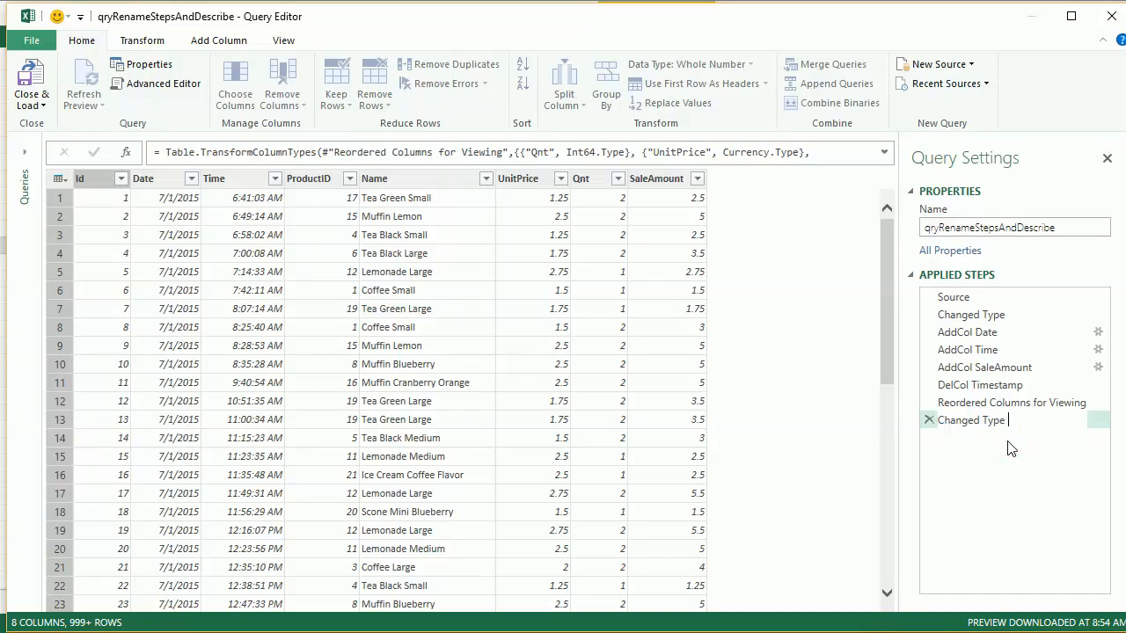
{"action": "type", "text": "for Load"}
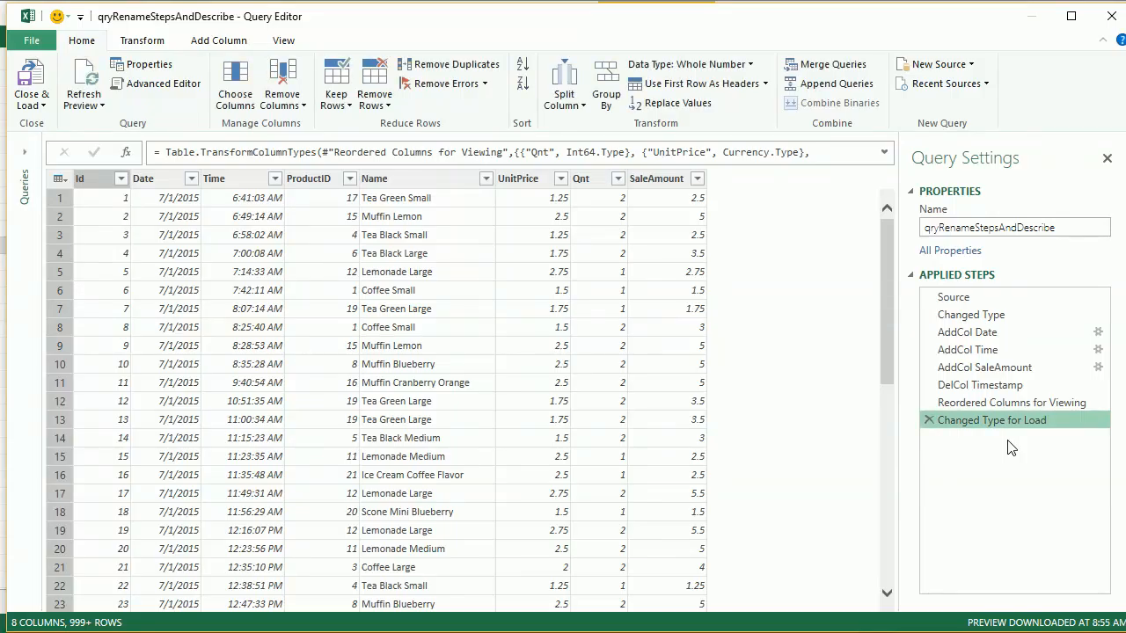
- Try to rename the applied step Source, and return to the Changed Type for Load step
{"action": "left_click", "coordinate": [954, 298]}
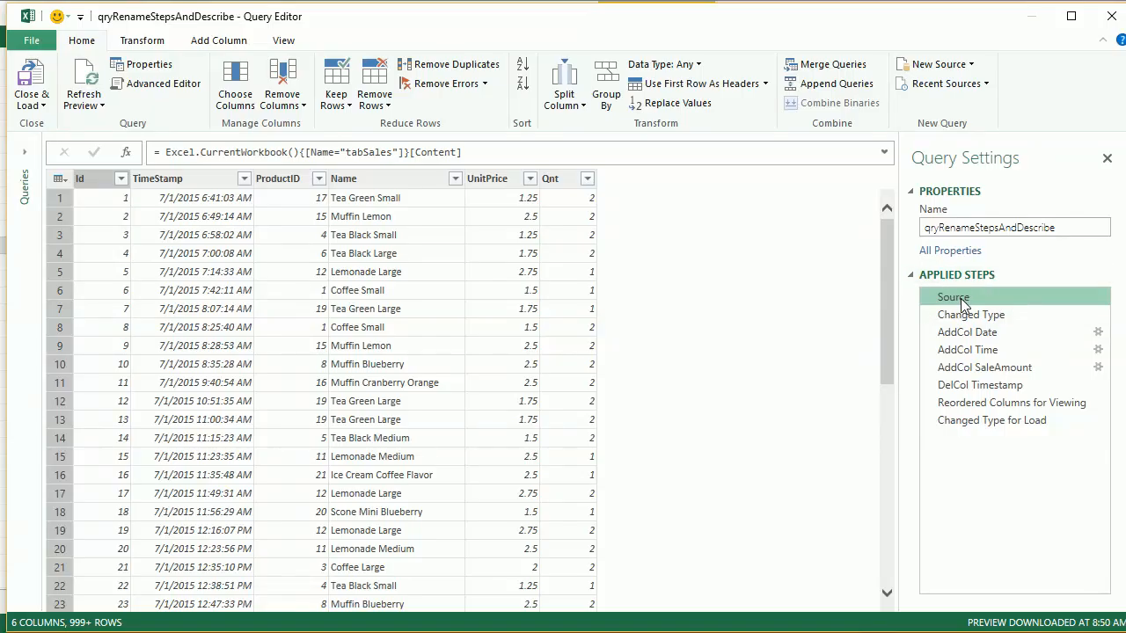
{"action": "right_click", "coordinate": [961, 298]}
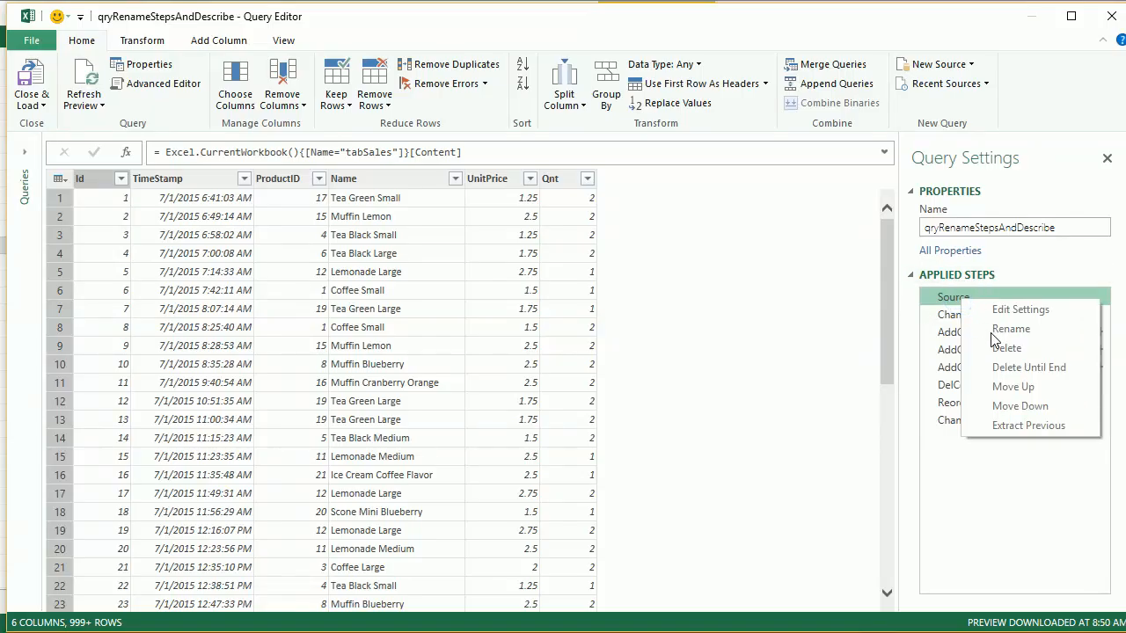
{"action": "left_click", "coordinate": [996, 260]}
{"action": "left_click", "coordinate": [994, 252]}
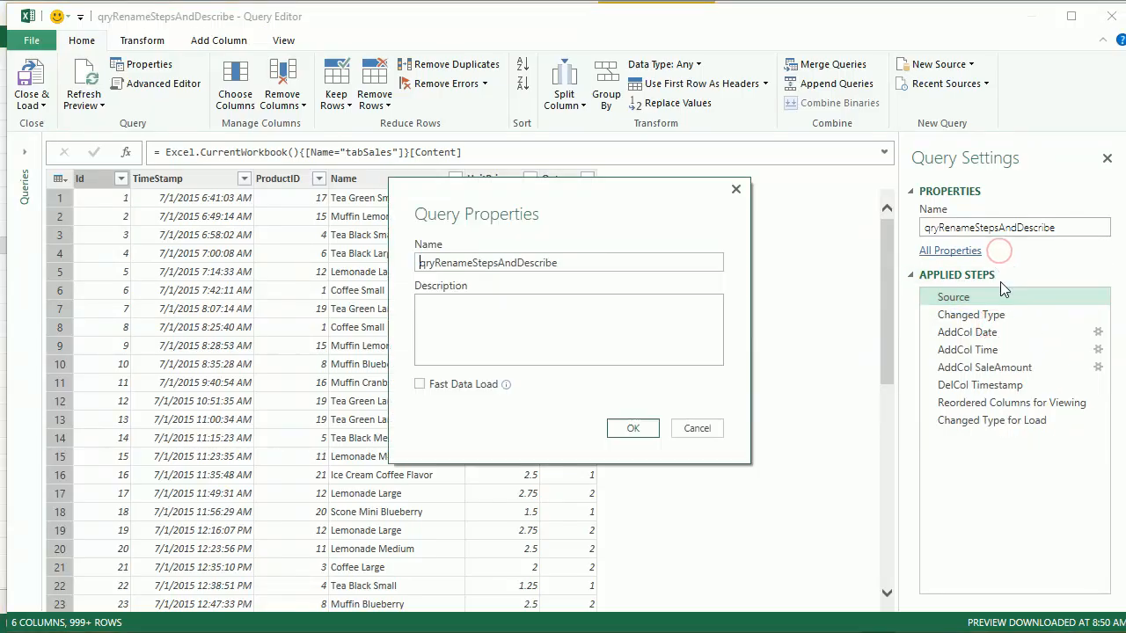
{"action": "left_click", "coordinate": [684, 427]}
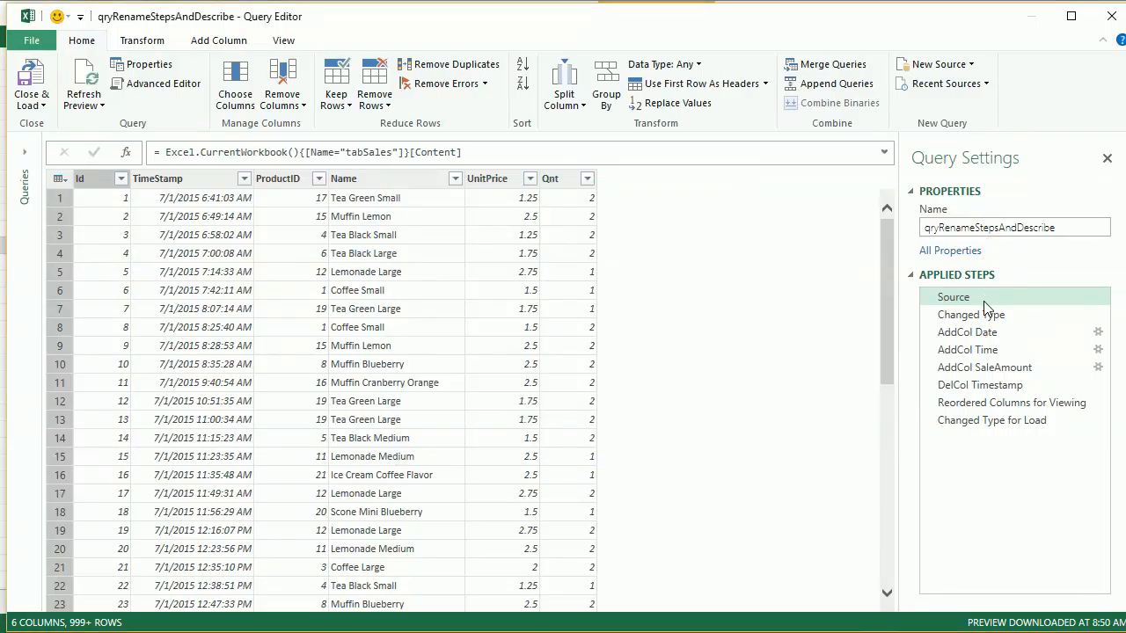
{"action": "right_click", "coordinate": [984, 302]}
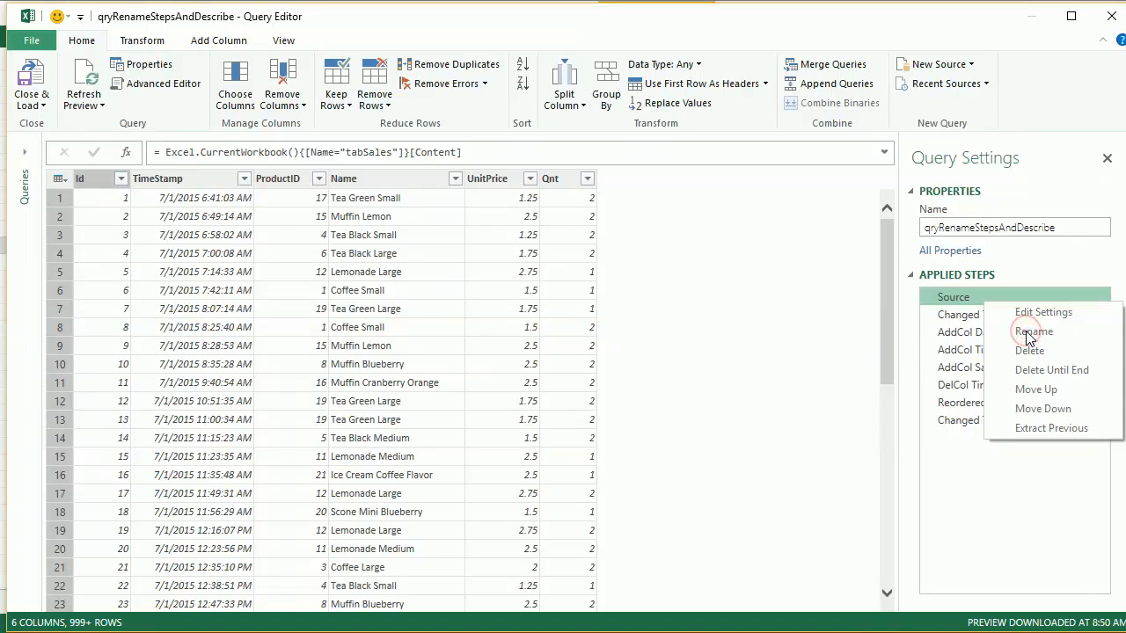
{"action": "left_click", "coordinate": [963, 336]}
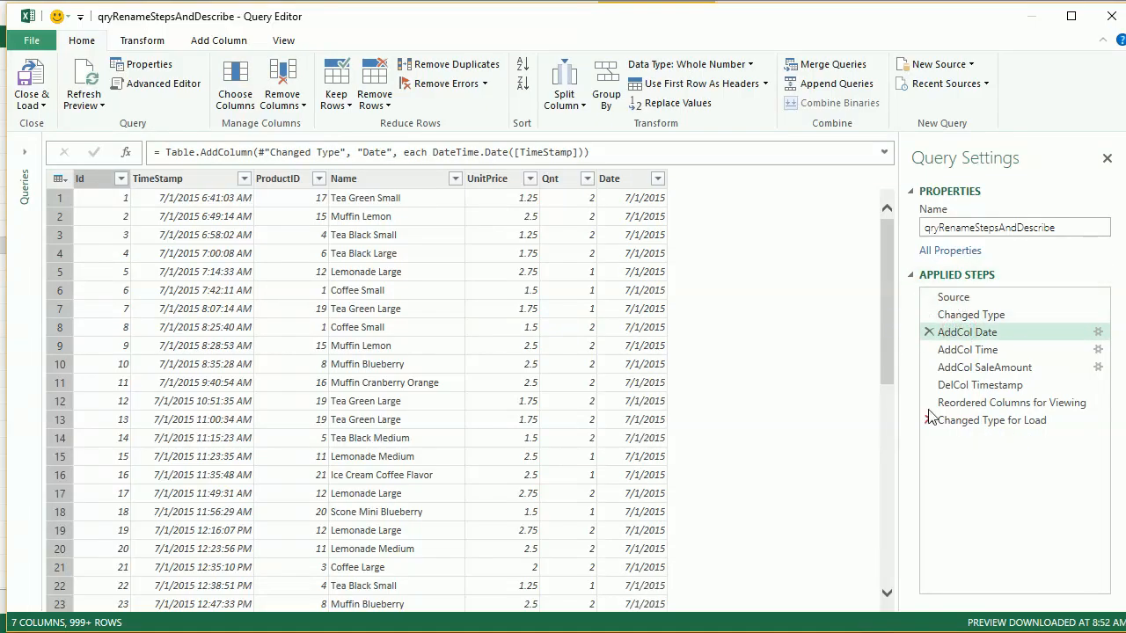
{"action": "left_click", "coordinate": [968, 420]}
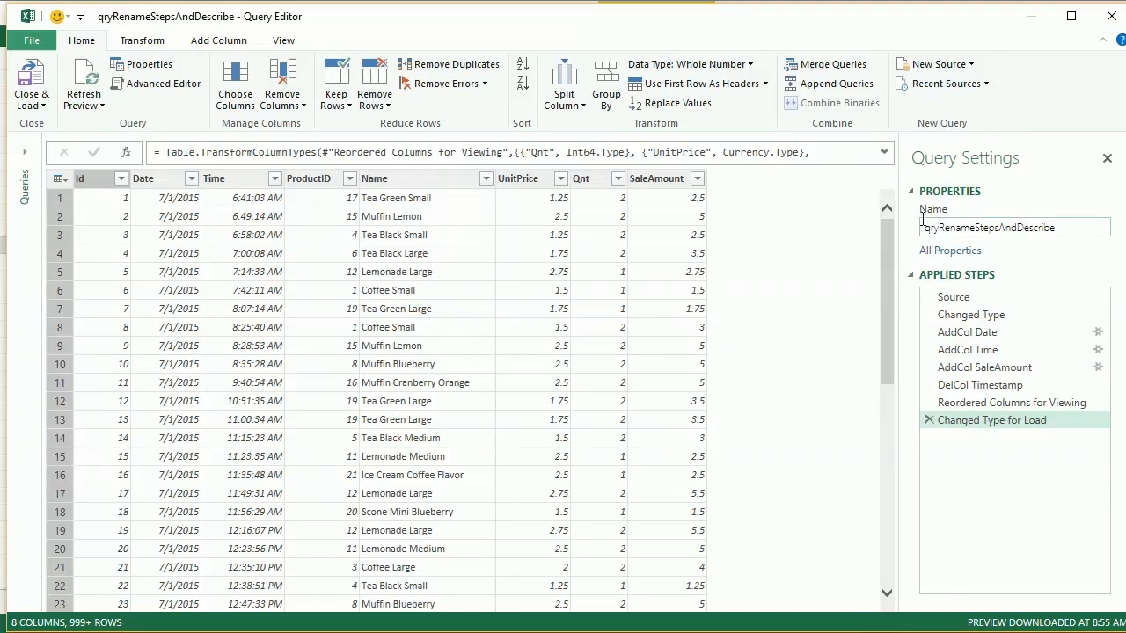
- Rename the query as qryPrepSalesForPivotTable in the query settings
{"action": "left_click", "coordinate": [1091, 224]}
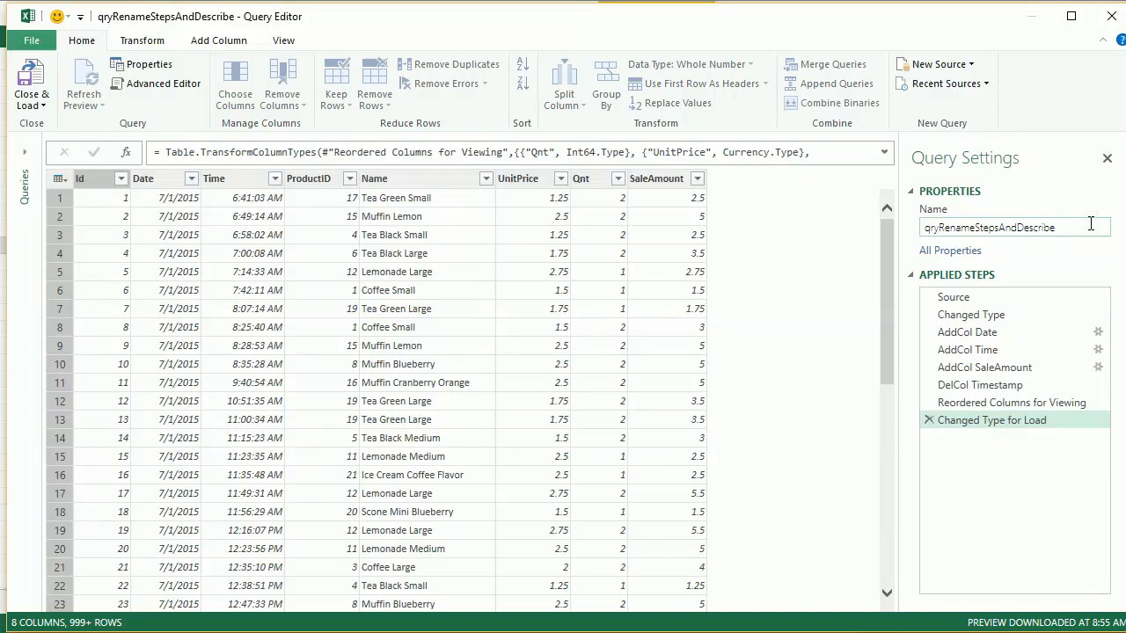
{"action": "key", "text": "BackSpace"}
{"action": "key", "text": "BackSpace"}
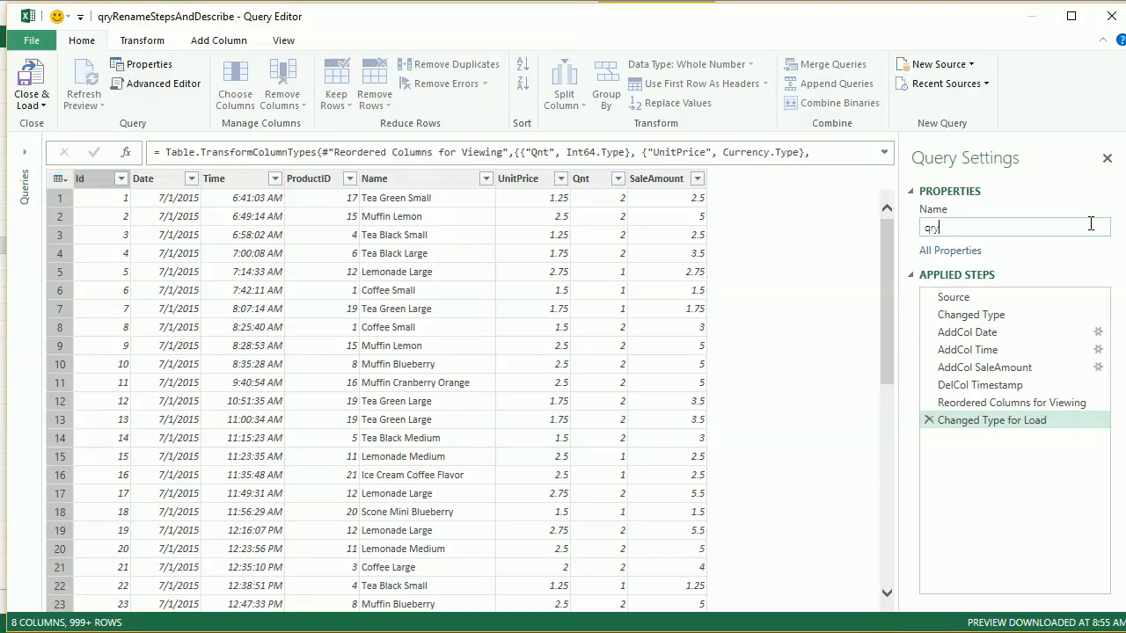
{"action": "type", "text": "PrepSalesForPivotTable"}
{"action": "key", "text": "Return"}
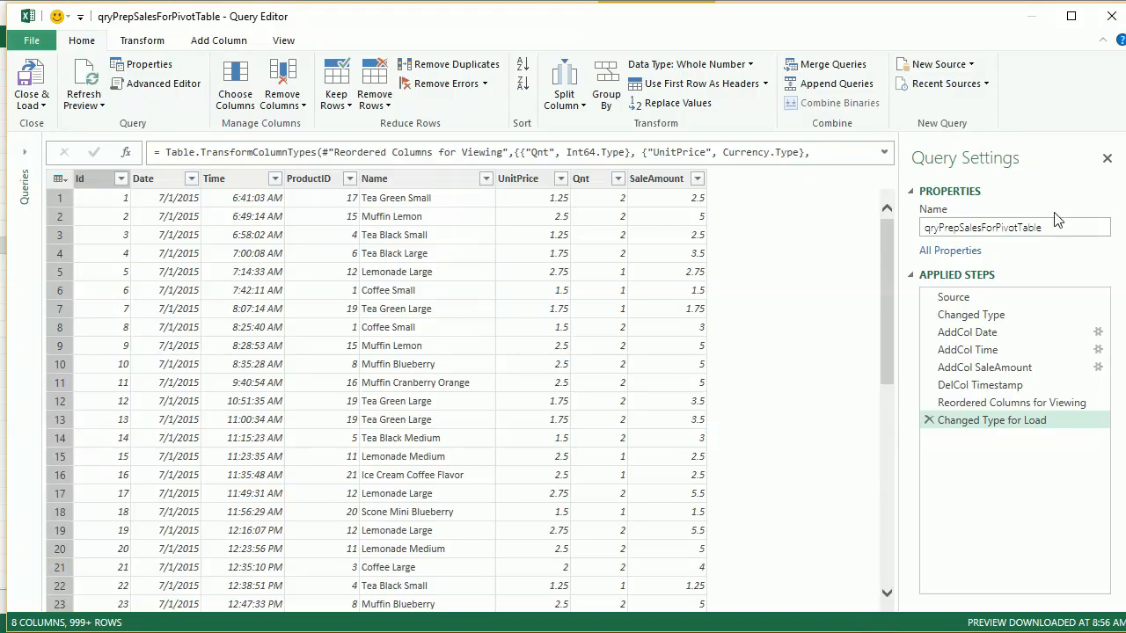
{"action": "left_click", "coordinate": [957, 252]}
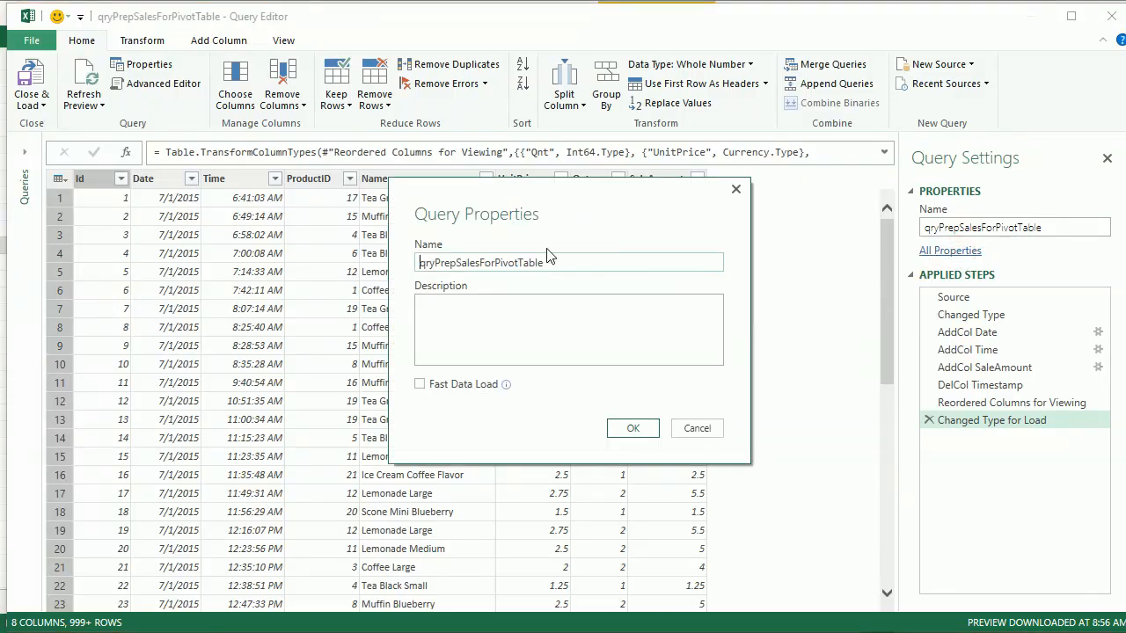
{"action": "left_click", "coordinate": [586, 329]}
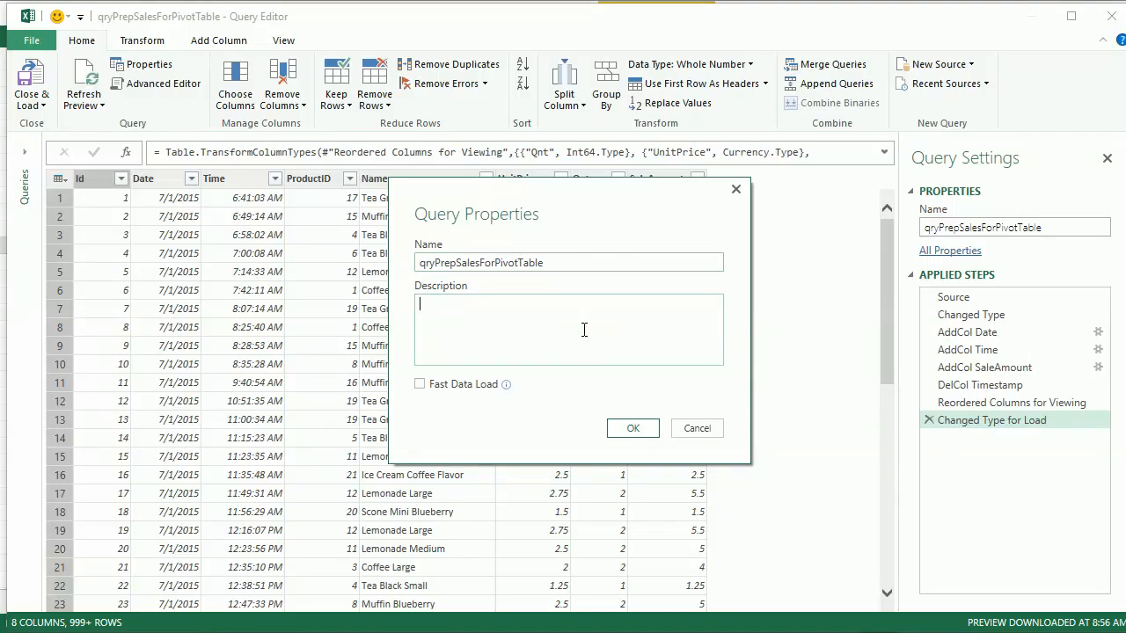
{"action": "left_click", "coordinate": [697, 428]}
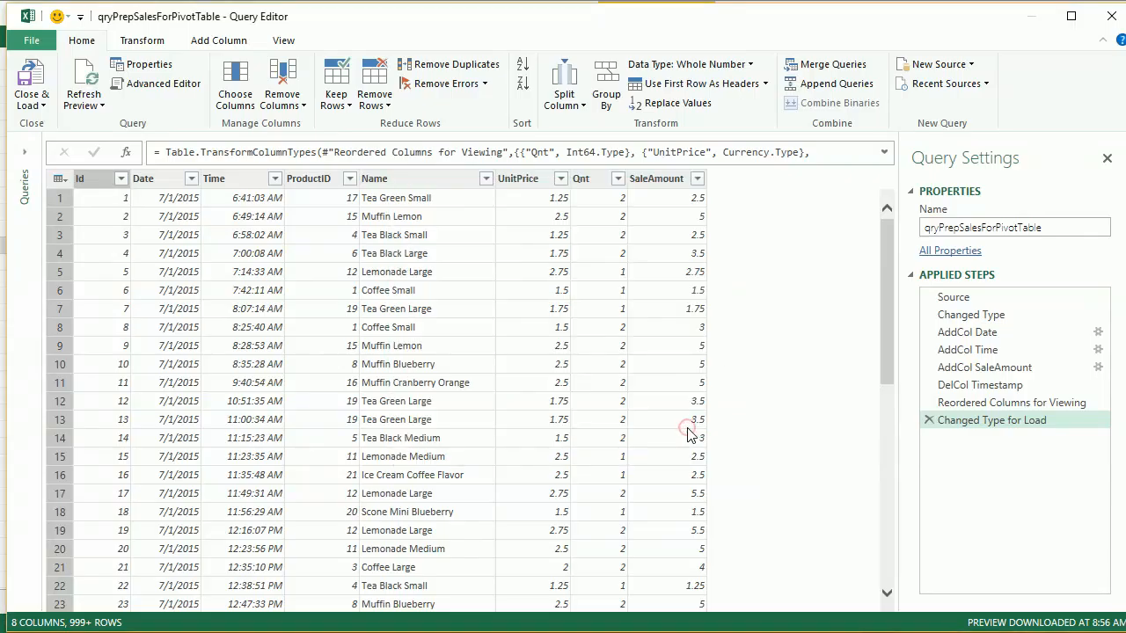
{"action": "left_click", "coordinate": [950, 251]}
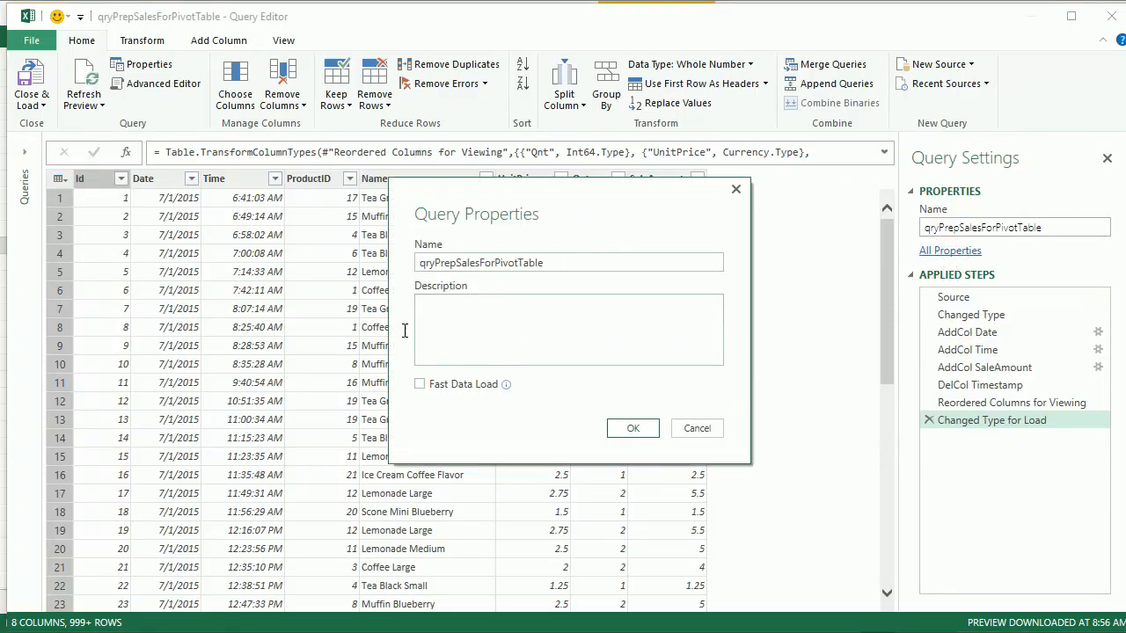
{"action": "left_click", "coordinate": [717, 428]}
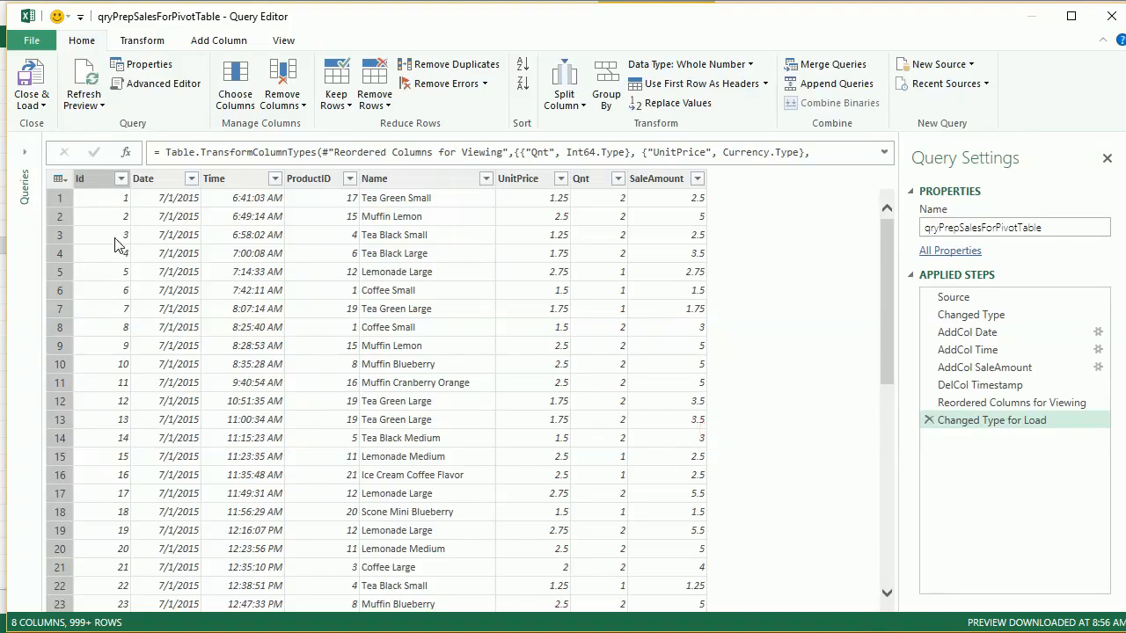
- Close and load the query to the workbook, and open the properties of qryPrepSalesForPivotTable from the workbook queries
{"action": "left_click", "coordinate": [35, 86]}
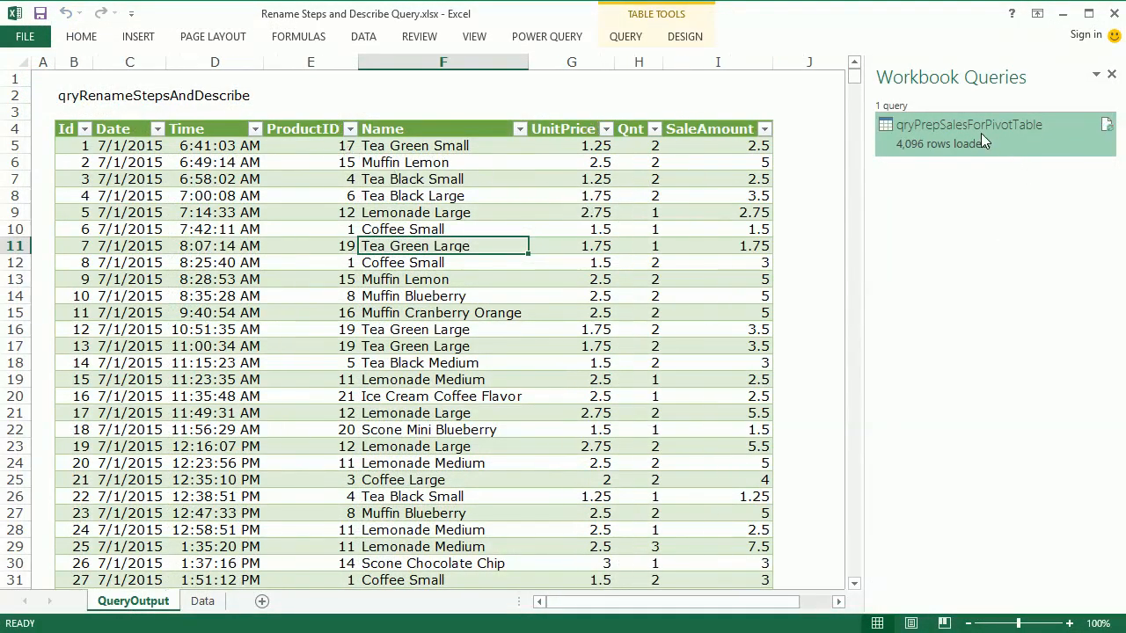
{"action": "mouse_move", "coordinate": [982, 133]}
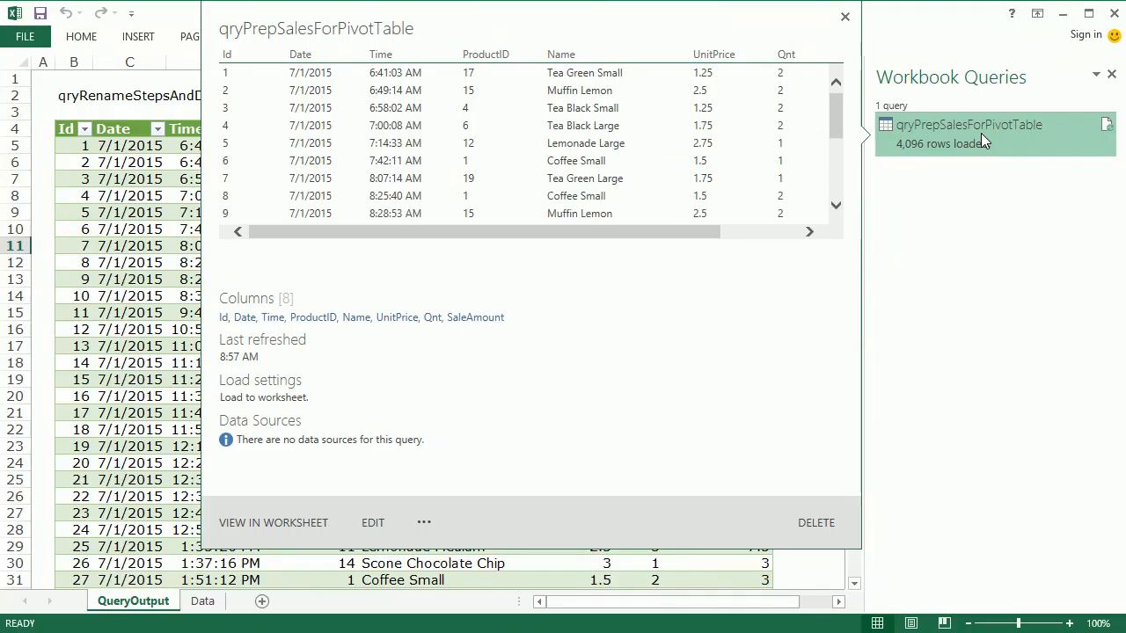
{"action": "right_click", "coordinate": [980, 133]}
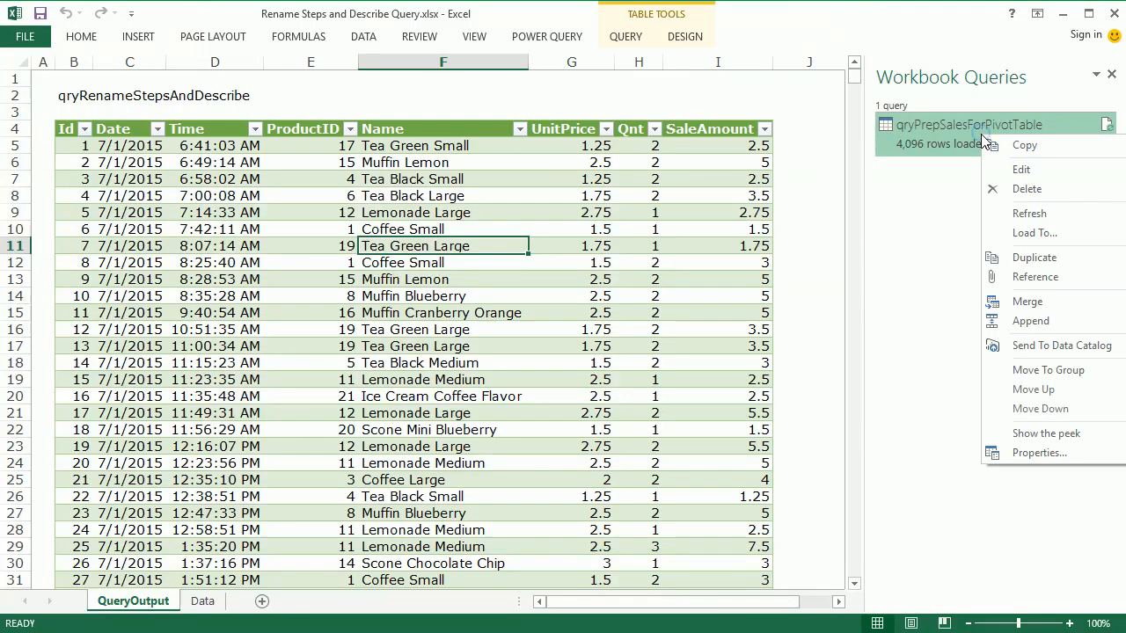
{"action": "left_click", "coordinate": [1040, 453]}
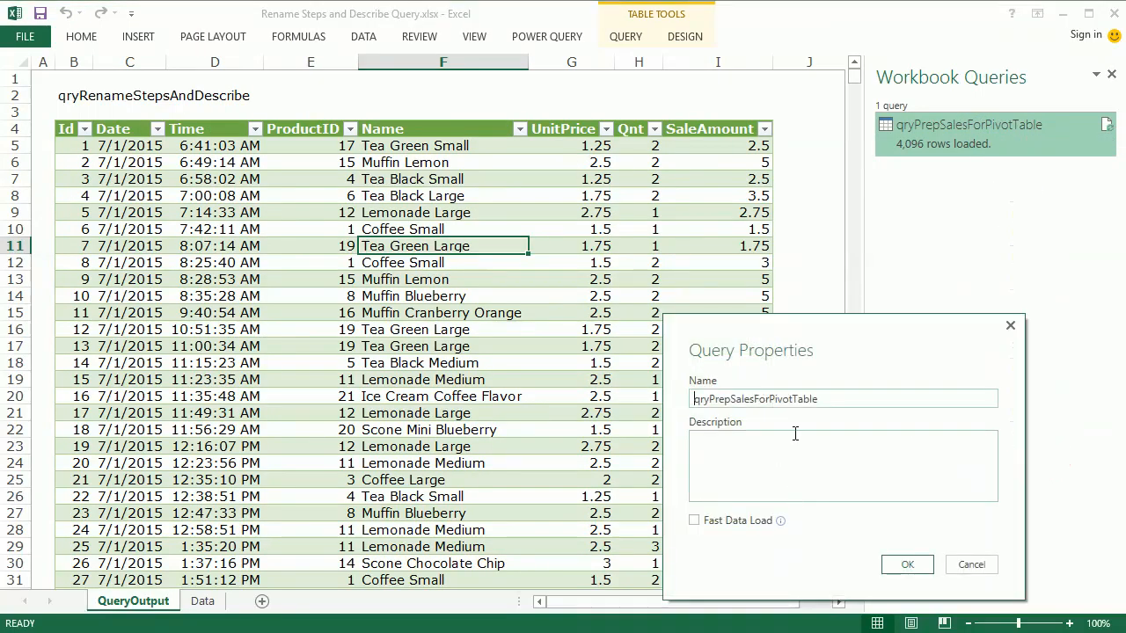
{"action": "left_click_drag", "start_coordinate": [847, 329], "coordinate": [387, 203]}
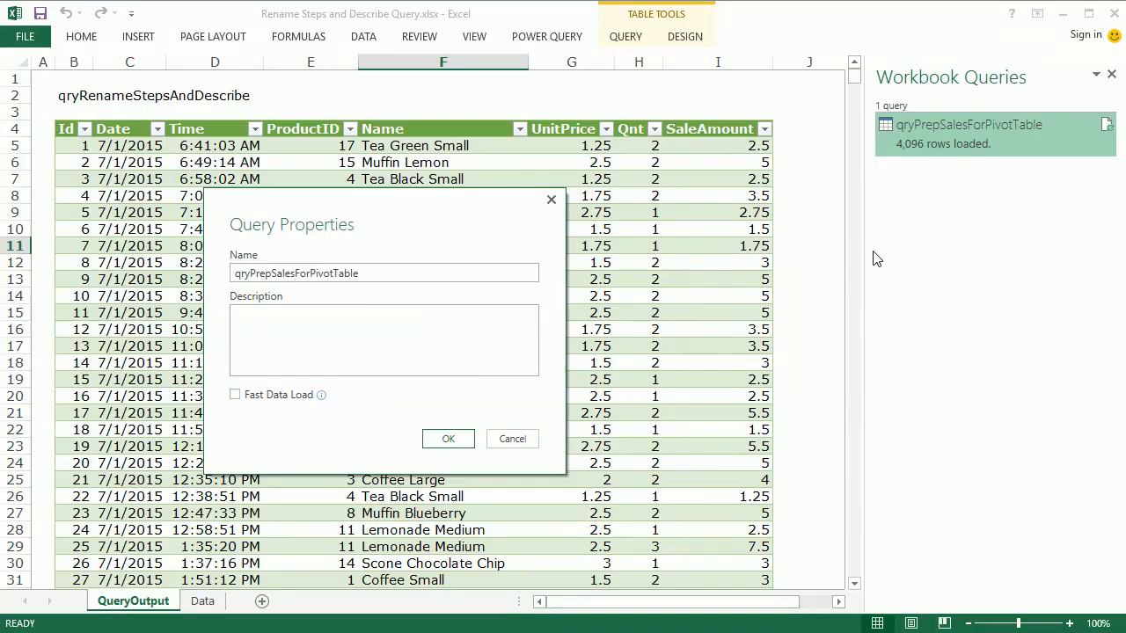
- Enter the query description "This preps the data from the workbook sales table for use in a Pivot Table."
{"action": "left_click", "coordinate": [393, 353]}
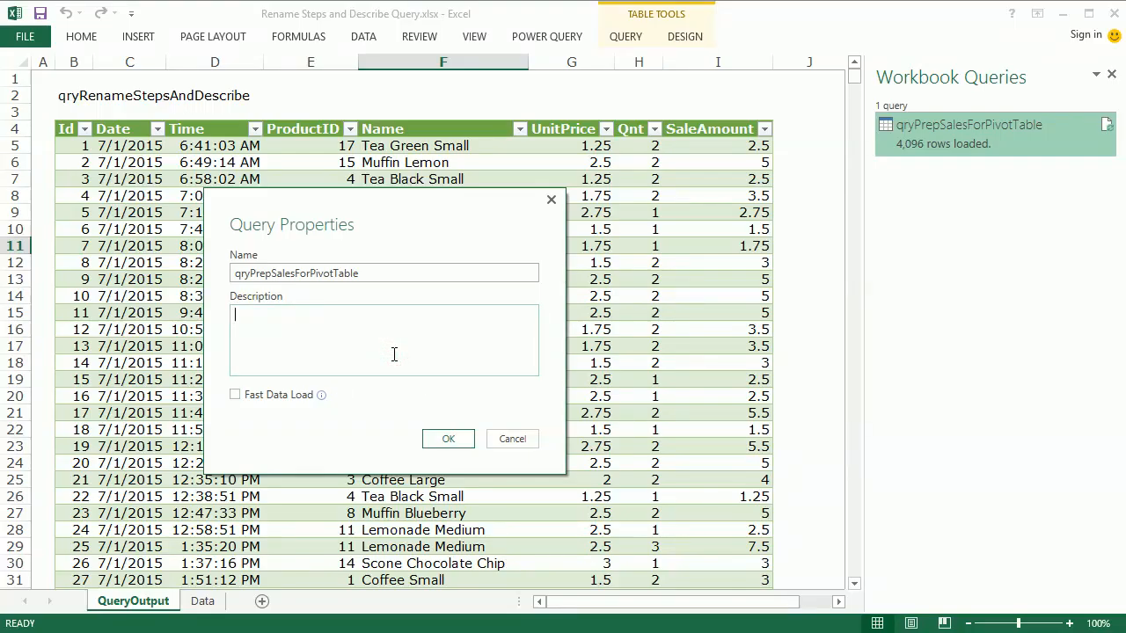
{"action": "type", "text": "This preps the data from the wor"}
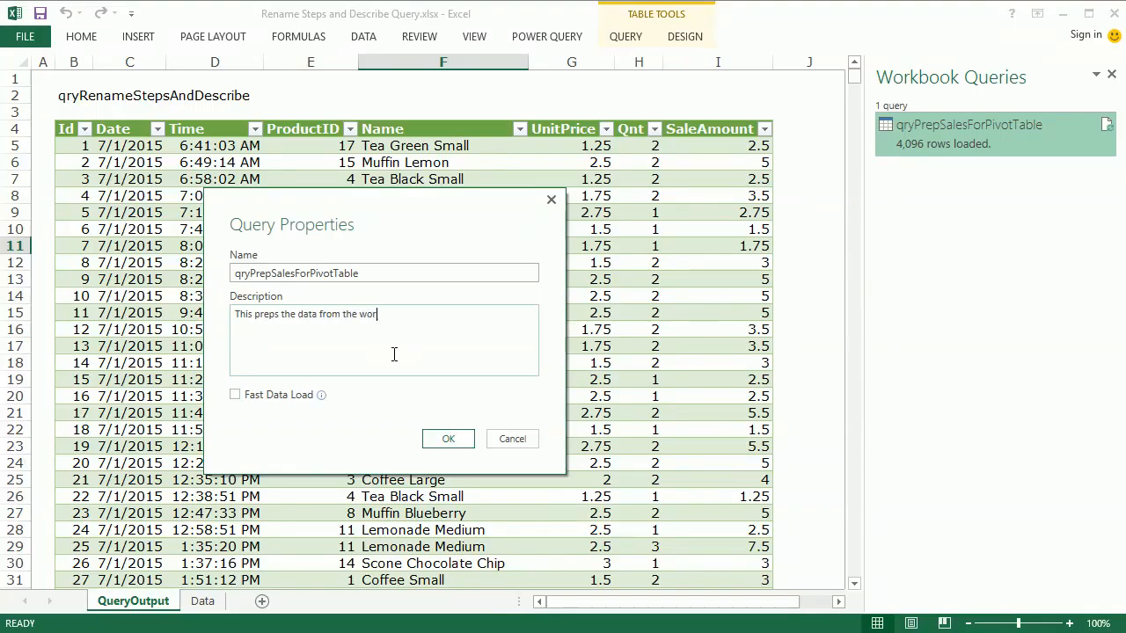
{"action": "type", "text": "kbook sales table."}
{"action": "key", "text": "BackSpace"}
{"action": "key", "text": "BackSpace"}
{"action": "type", "text": "for use in a Pivot Ta"}
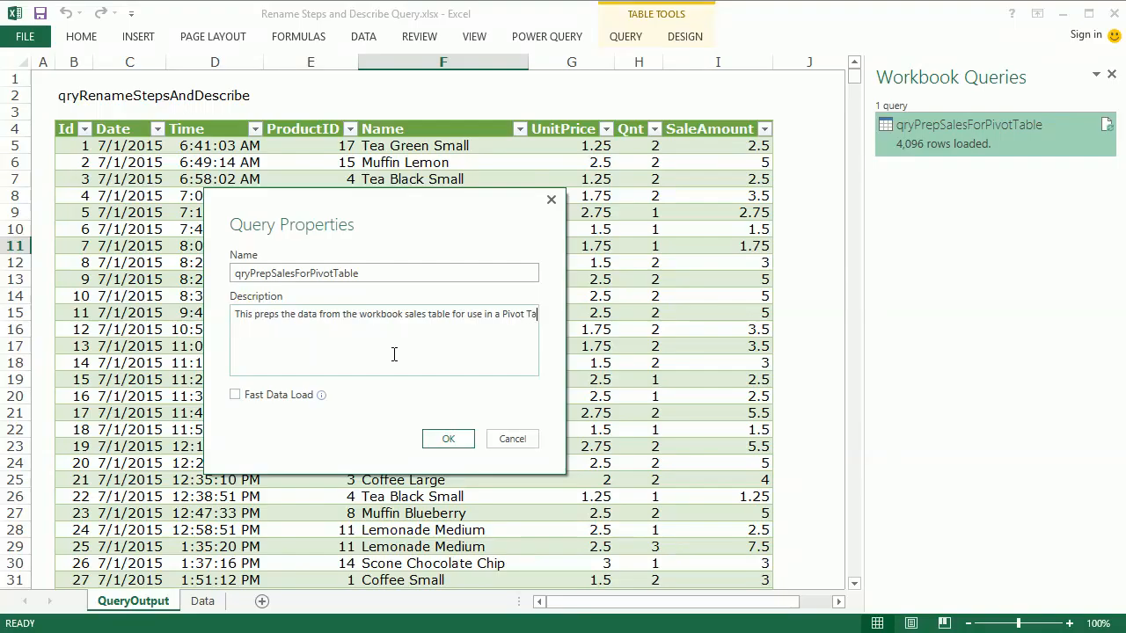
{"action": "type", "text": "ble. It splits the times"}
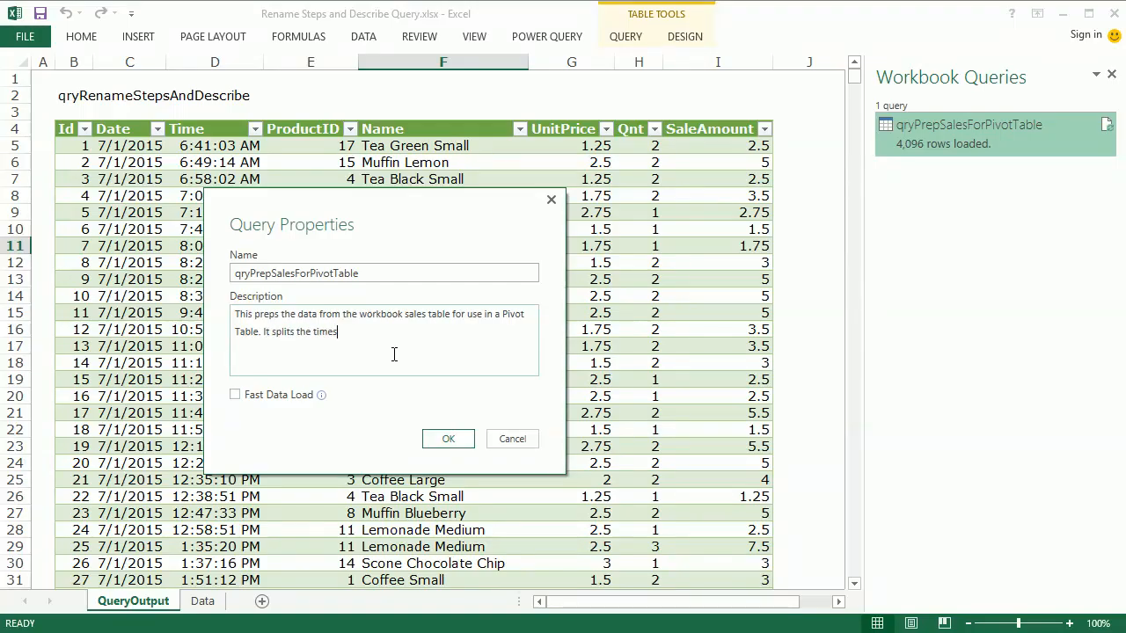
{"action": "type", "text": "tamp into time and date as we"}
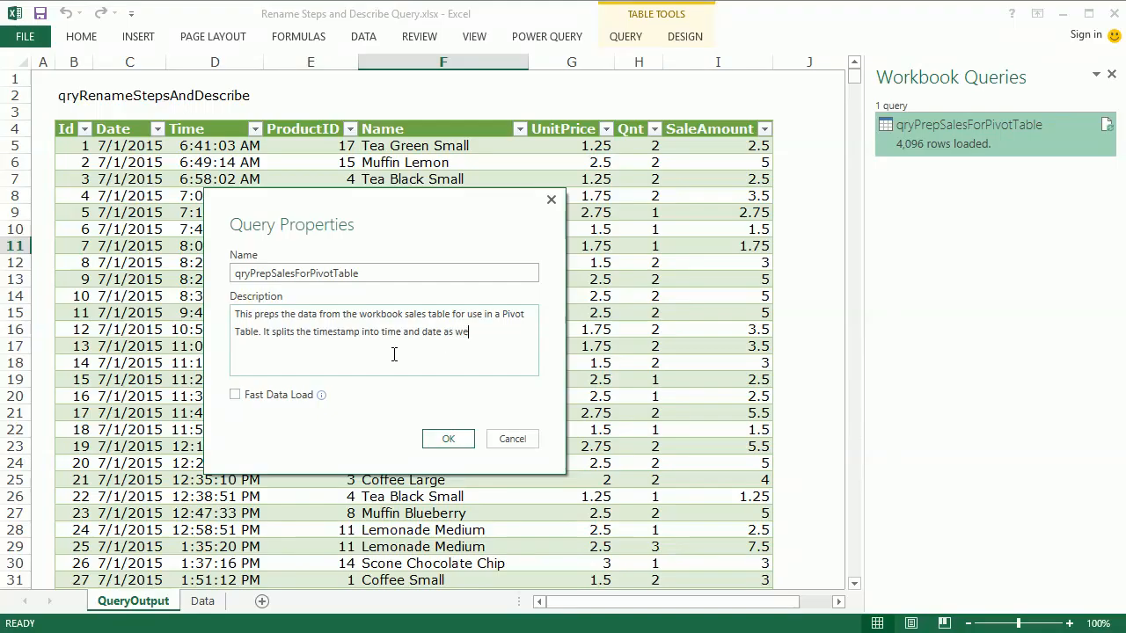
{"action": "type", "text": "ll as creating a sale amount "}
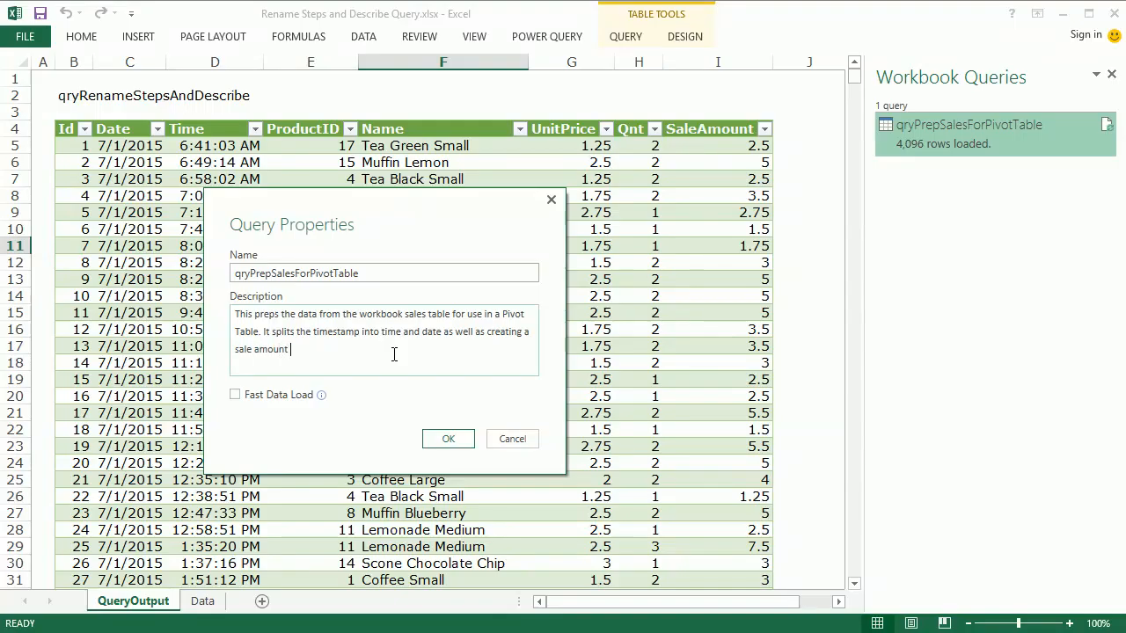
{"action": "type", "text": "column."}
- Read back through the completed description text and save the query properties
{"action": "key", "text": "Up"}
{"action": "key", "text": "Up"}
{"action": "key", "text": "ctrl+Right"}
{"action": "key", "text": "ctrl+Right"}
{"action": "key", "text": "ctrl+Right"}
{"action": "key", "text": "ctrl+Right"}
{"action": "key", "text": "ctrl+Right"}
{"action": "key", "text": "ctrl+Right"}
{"action": "key", "text": "Down"}
{"action": "key", "text": "Left"}
{"action": "key", "text": "Left"}
{"action": "key", "text": "Left"}
{"action": "key", "text": "Left"}
{"action": "key", "text": "Left"}
{"action": "key", "text": "Left"}
{"action": "key", "text": "Left"}
{"action": "key", "text": "Left"}
{"action": "key", "text": "Left"}
{"action": "key", "text": "Left"}
{"action": "key", "text": "Left"}
{"action": "key", "text": "Left"}
{"action": "key", "text": "Left"}
{"action": "left_click", "coordinate": [448, 439]}
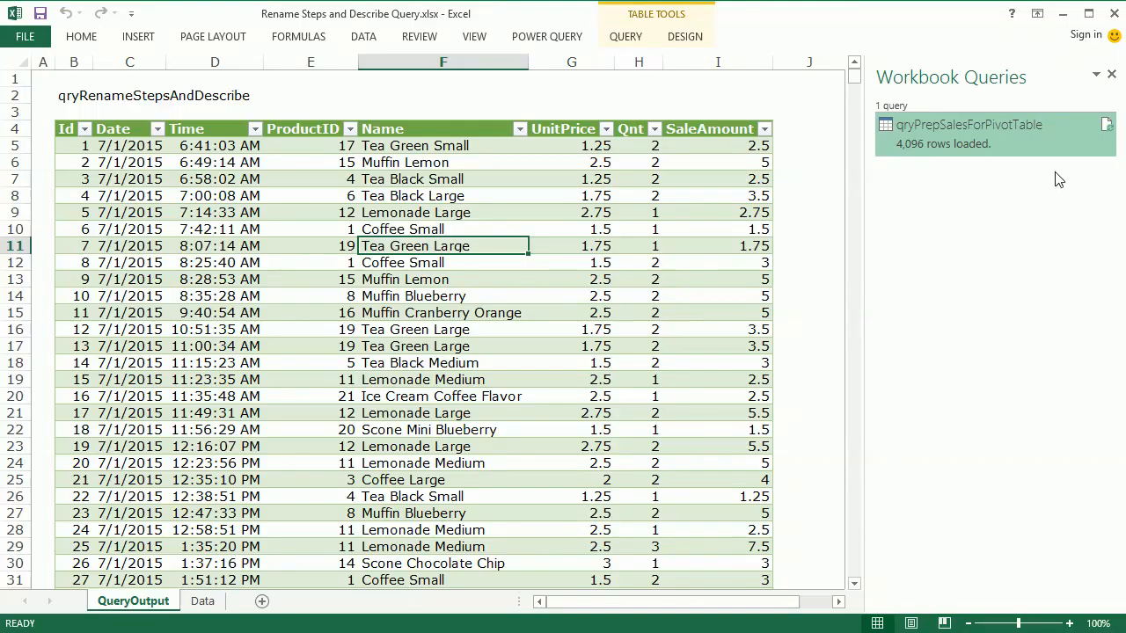
- Check the saved description of qryPrepSalesForPivotTable in its properties and in its preview, and return to the output table
{"action": "right_click", "coordinate": [931, 132]}
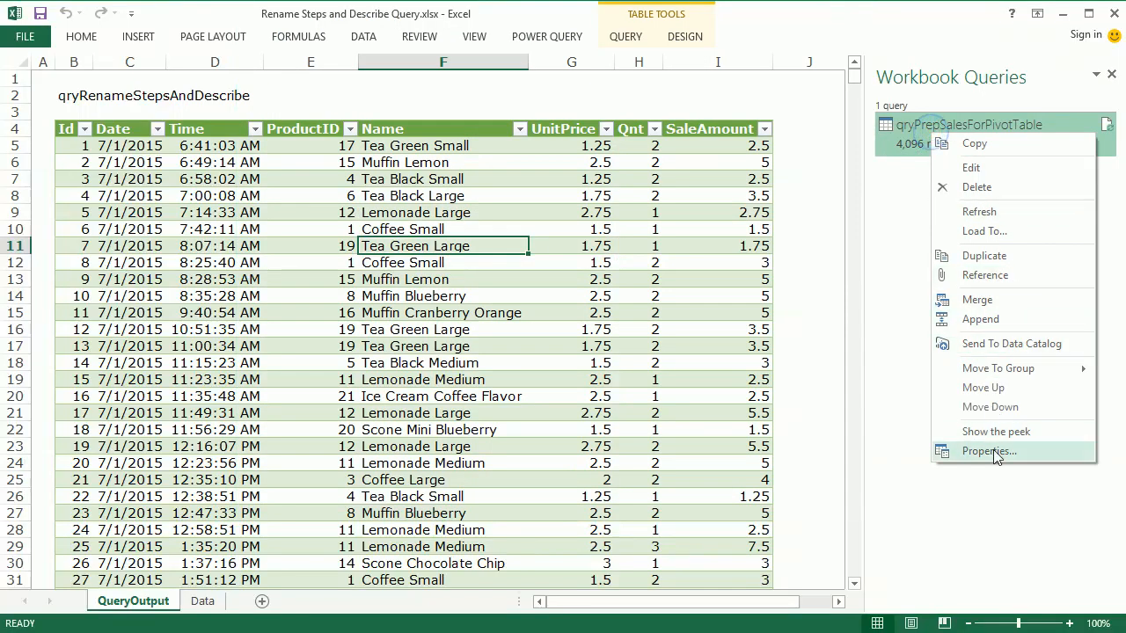
{"action": "left_click", "coordinate": [931, 453]}
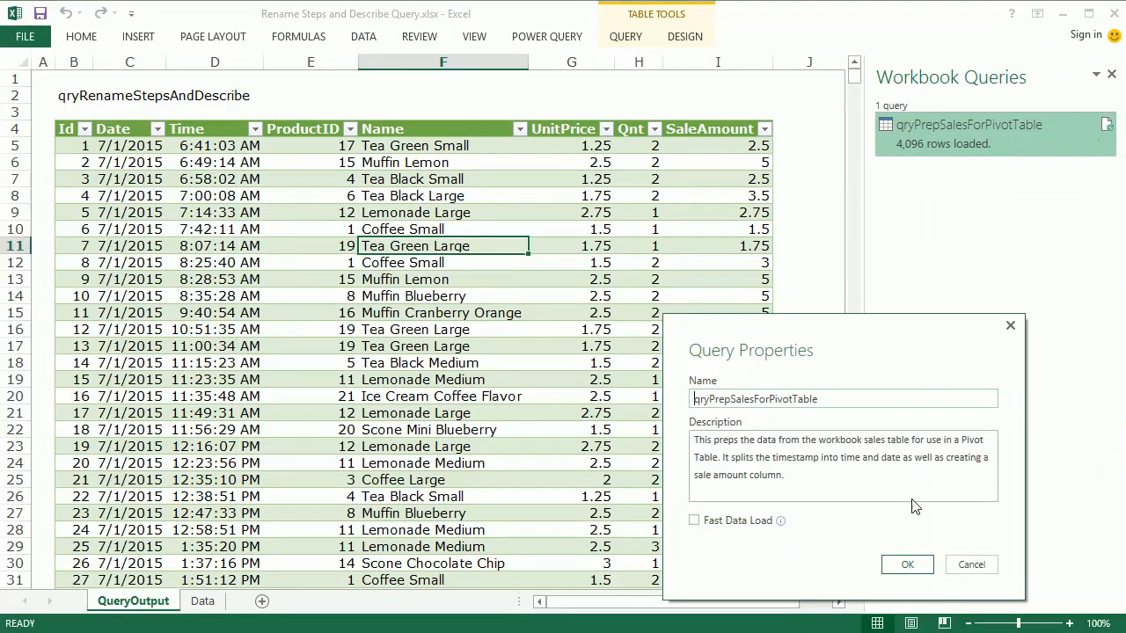
{"action": "left_click", "coordinate": [907, 565]}
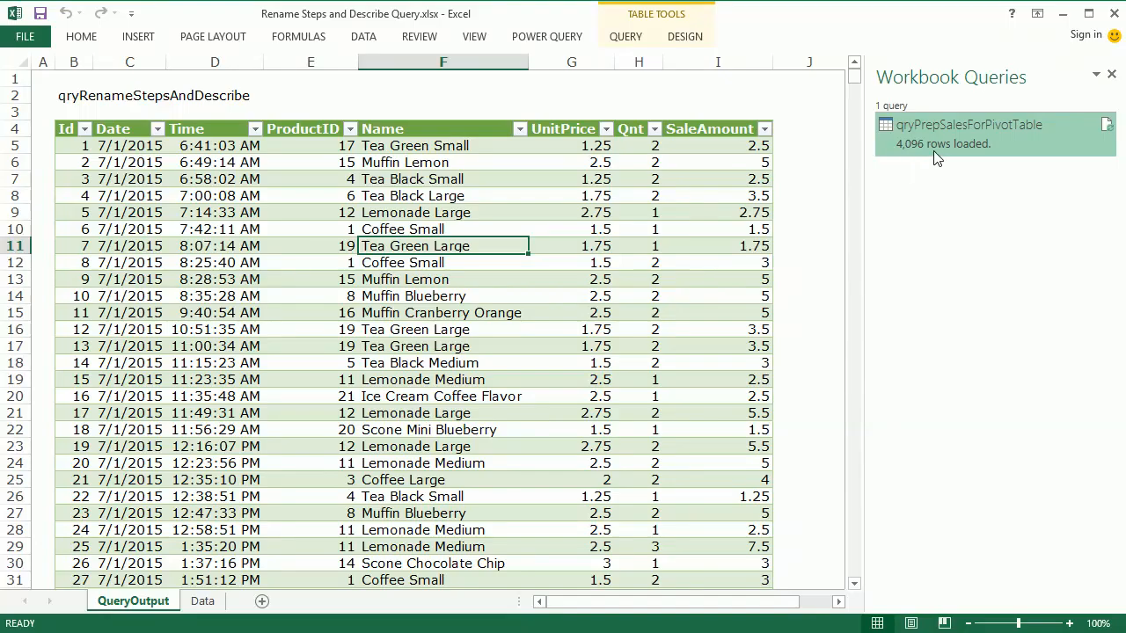
{"action": "mouse_move", "coordinate": [930, 155]}
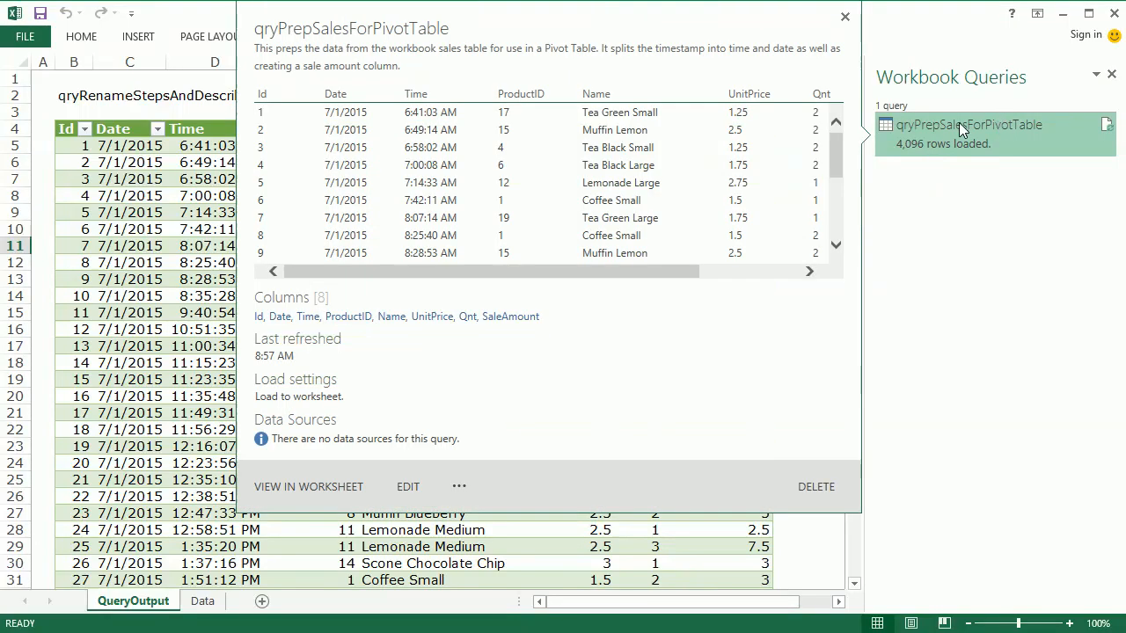
{"action": "left_click", "coordinate": [157, 244]}
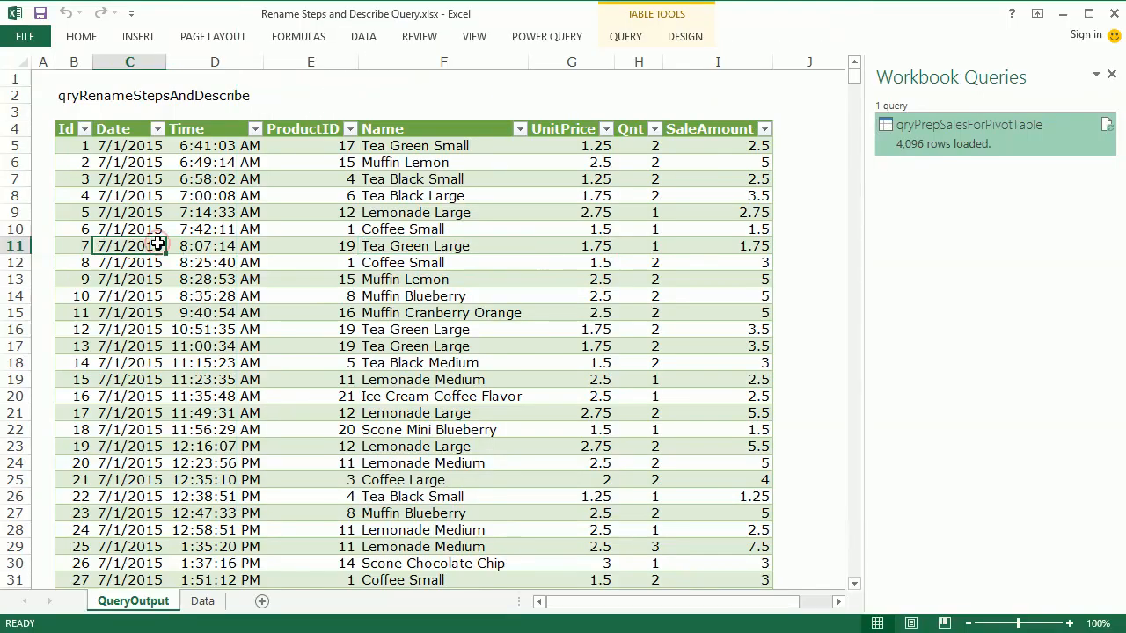